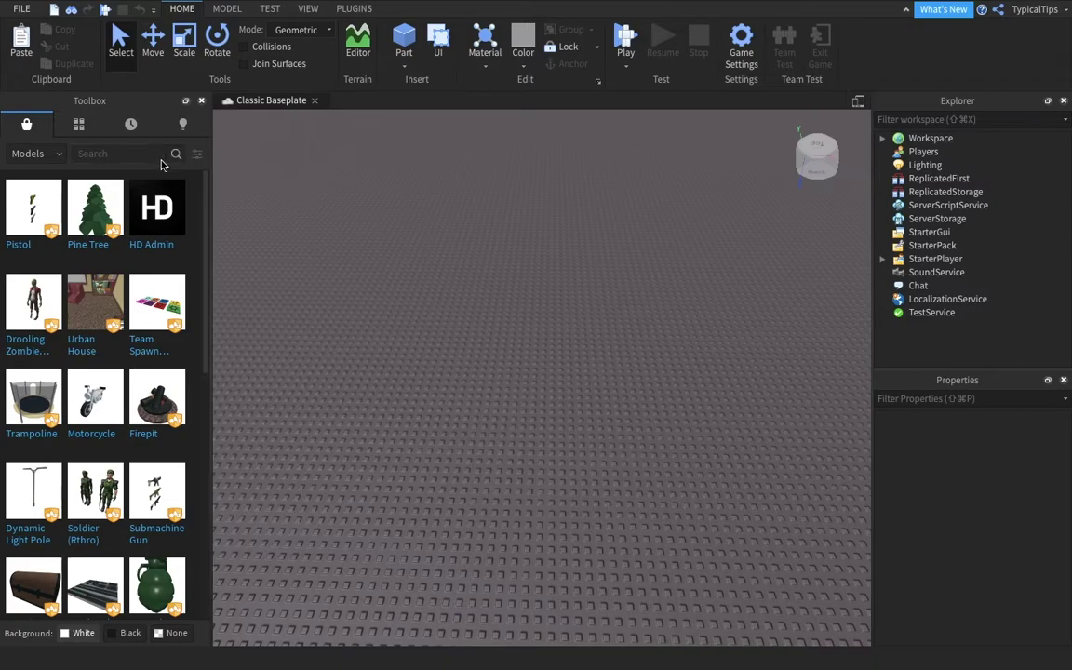
Search the toolbox models for "ACS" and insert the ACS 1.7.5 - Official Release model into the baseplate scene
type("ACS")
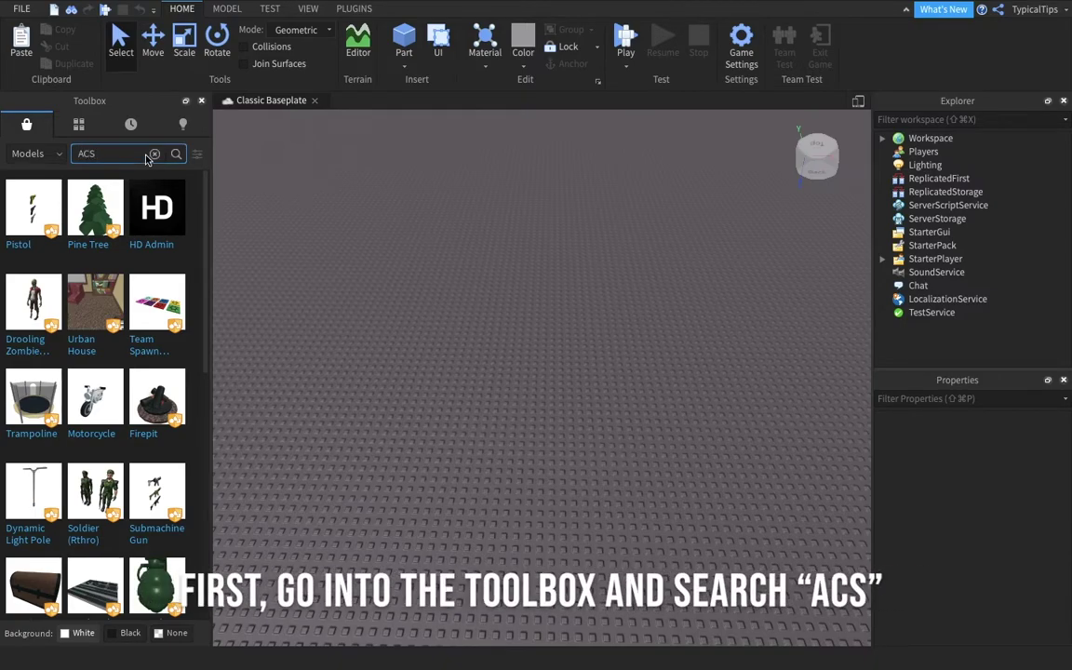
key("Return")
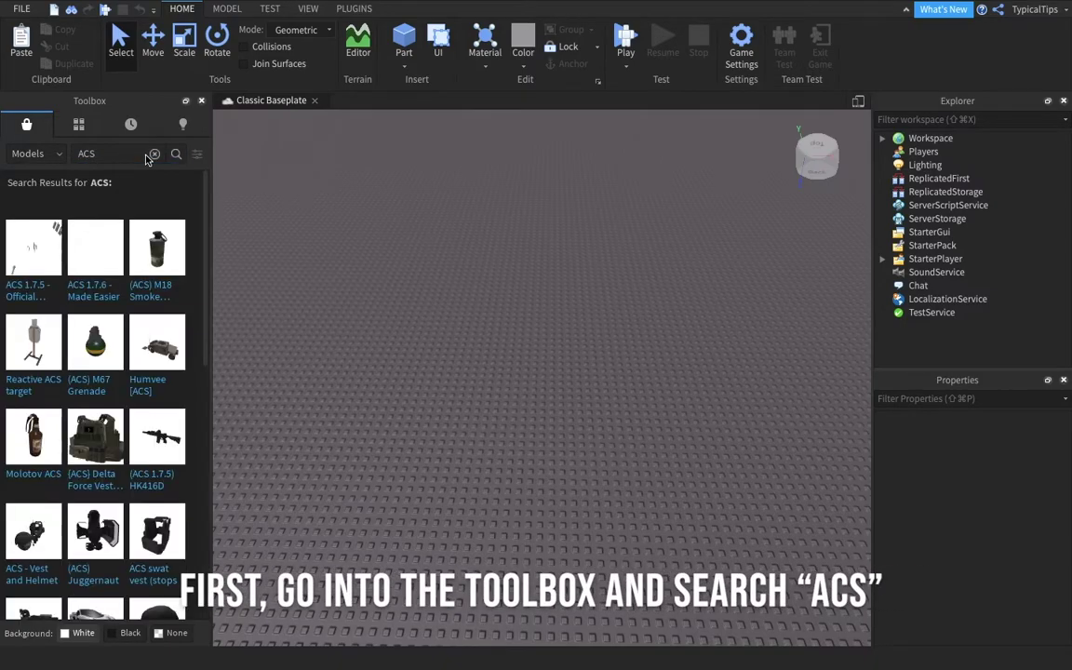
left_click_drag(33, 236, 502, 274)
right_click_drag(505, 267, 505, 268)
key("d")
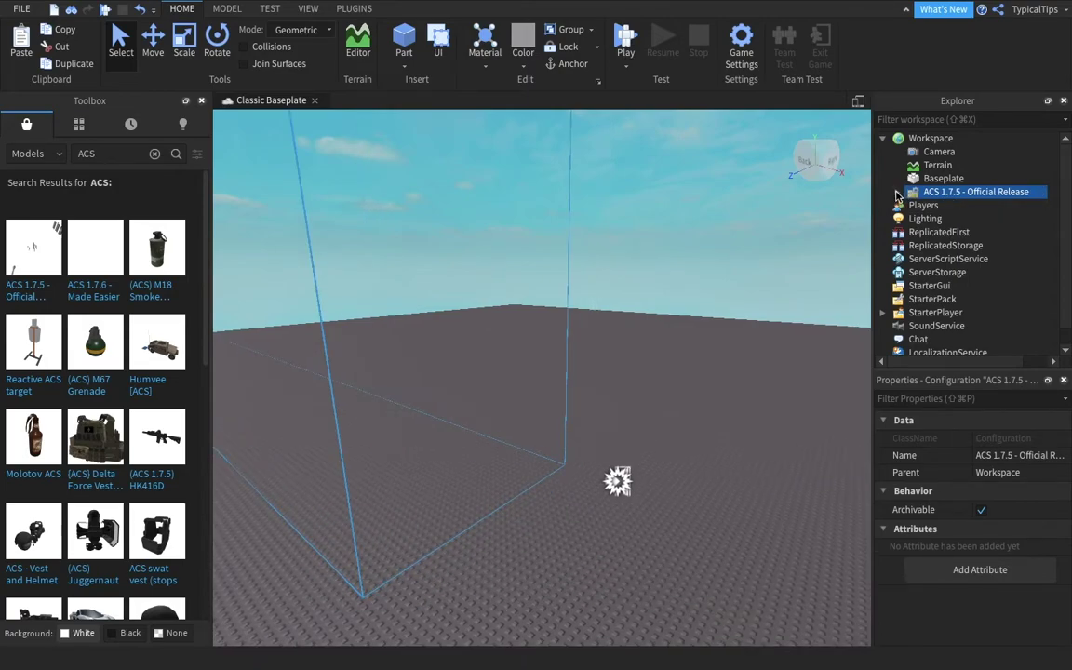
Delete the READ ME script from ACS 1.7.5 - Official Release and move its ACS AI model directly into Workspace
left_click(897, 193)
left_click(930, 208)
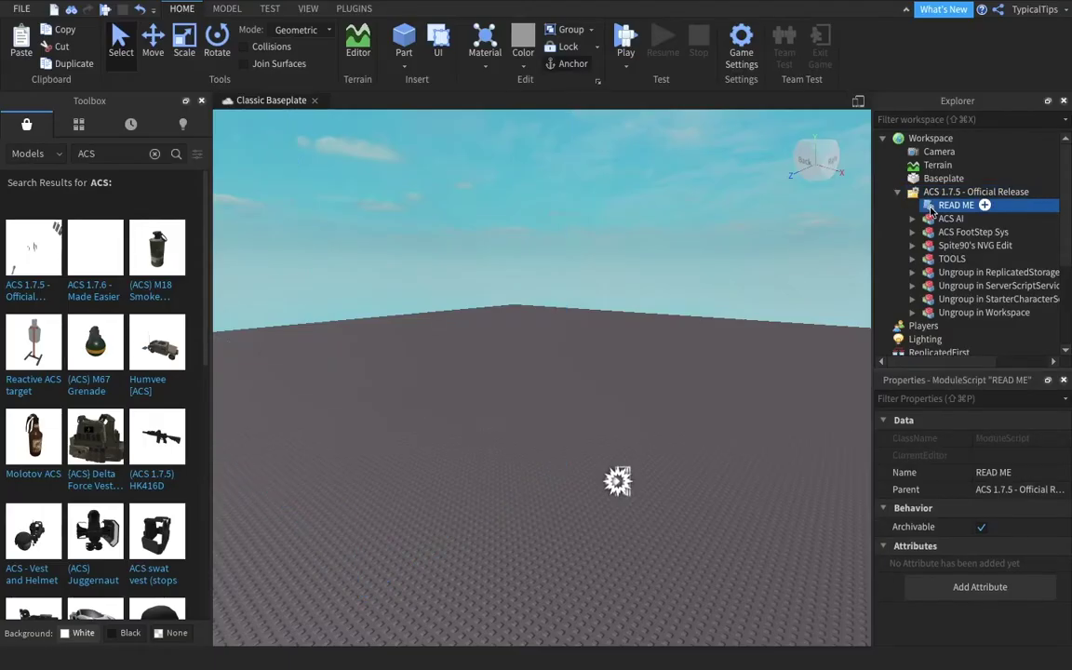
key("Delete")
left_click_drag(933, 206, 930, 139)
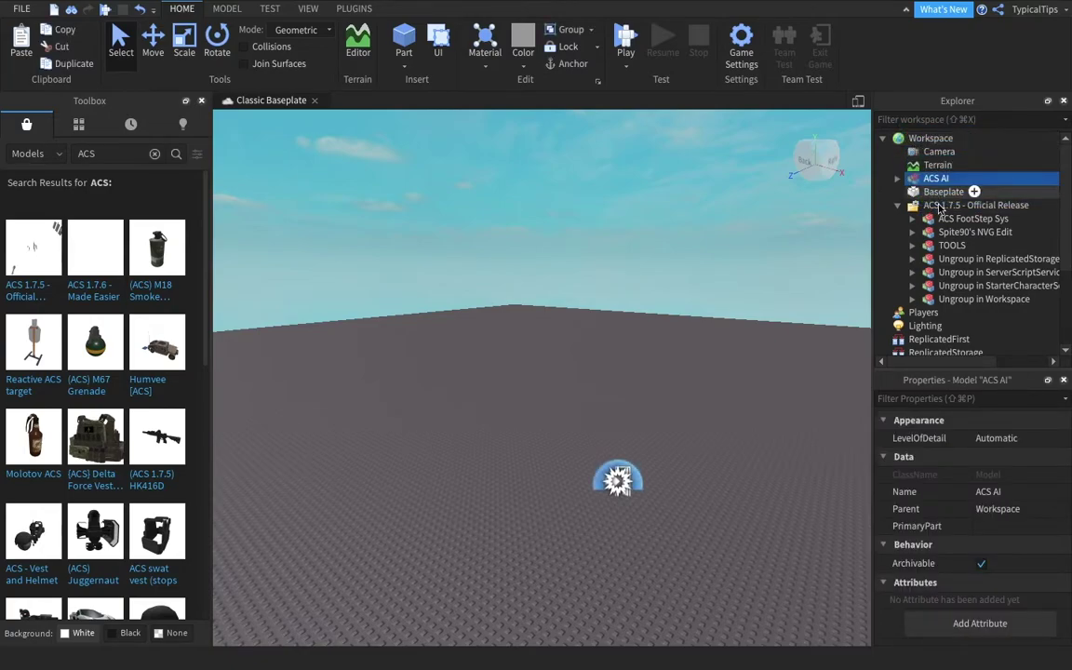
Move ACS FootStep Sys into SoundService and ungroup both it and its nested "Ungroup in SoundService" model
left_click_drag(942, 218, 937, 309)
right_click(937, 309)
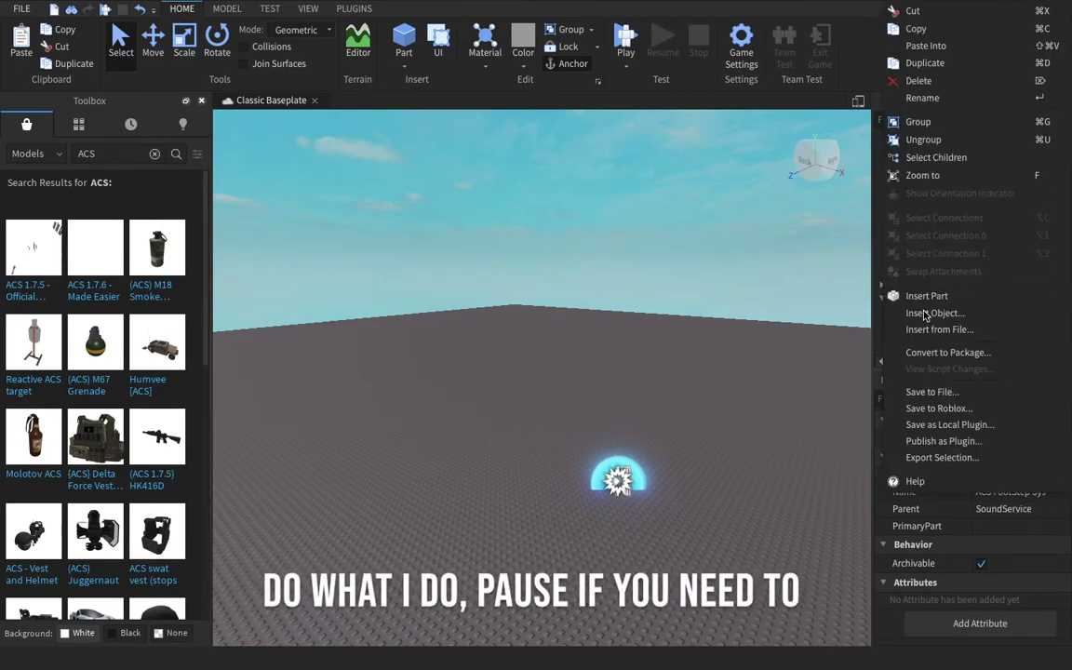
left_click(921, 139)
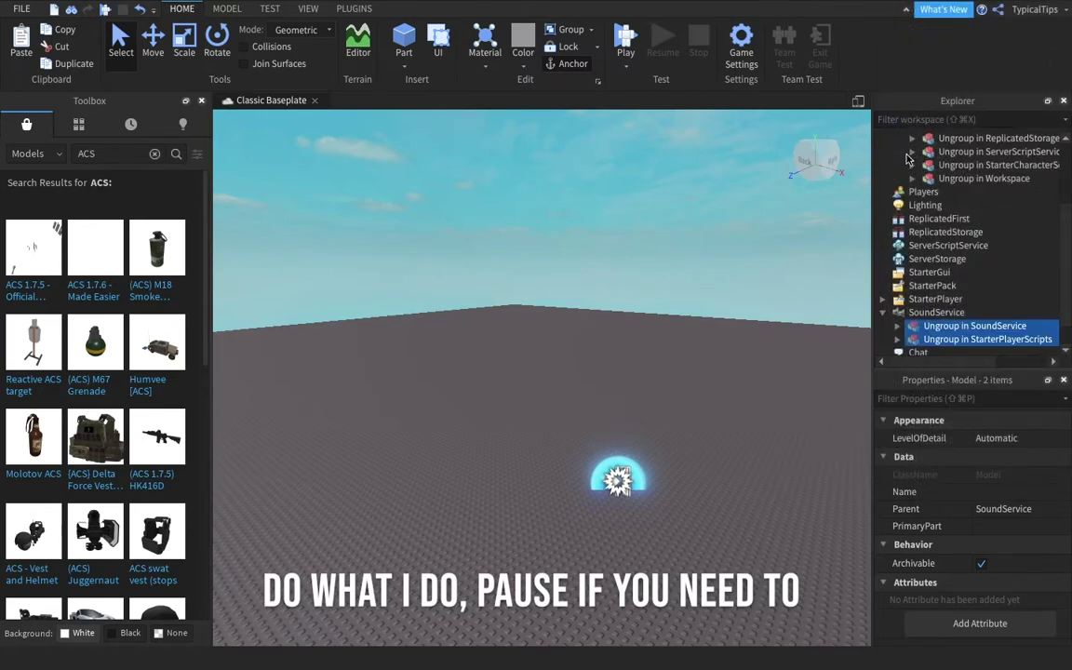
left_click(924, 327)
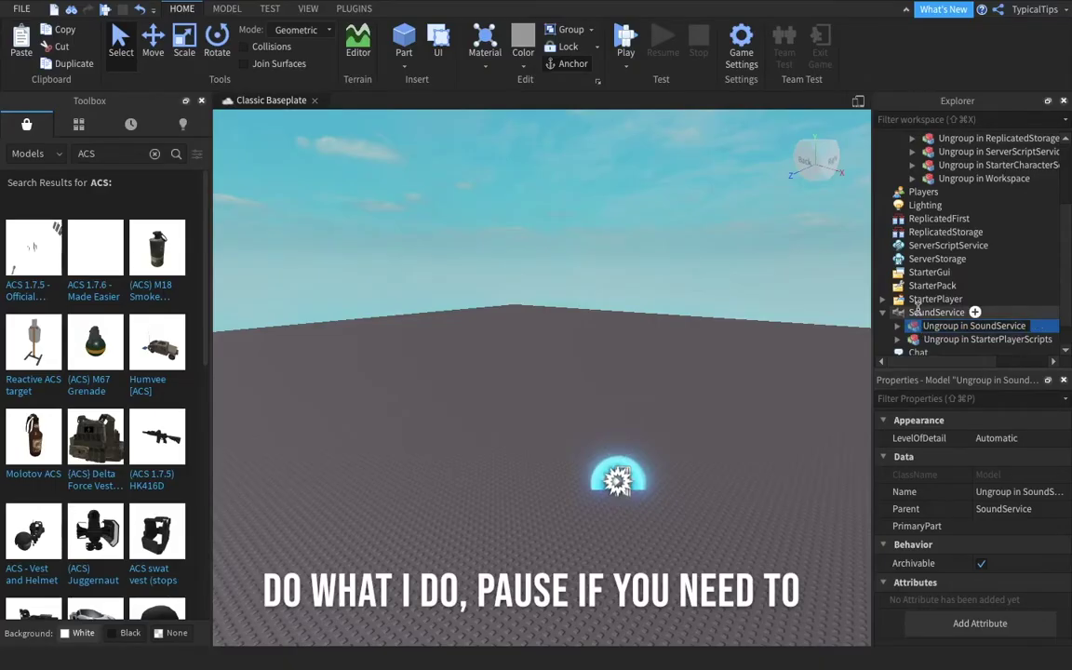
right_click(918, 330)
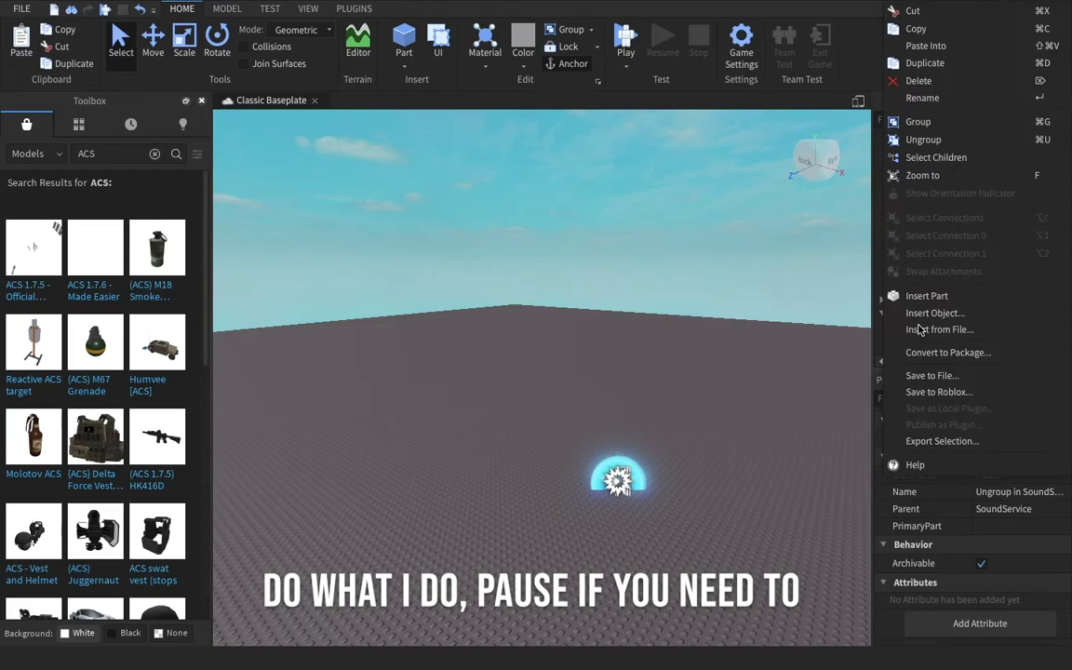
left_click(921, 139)
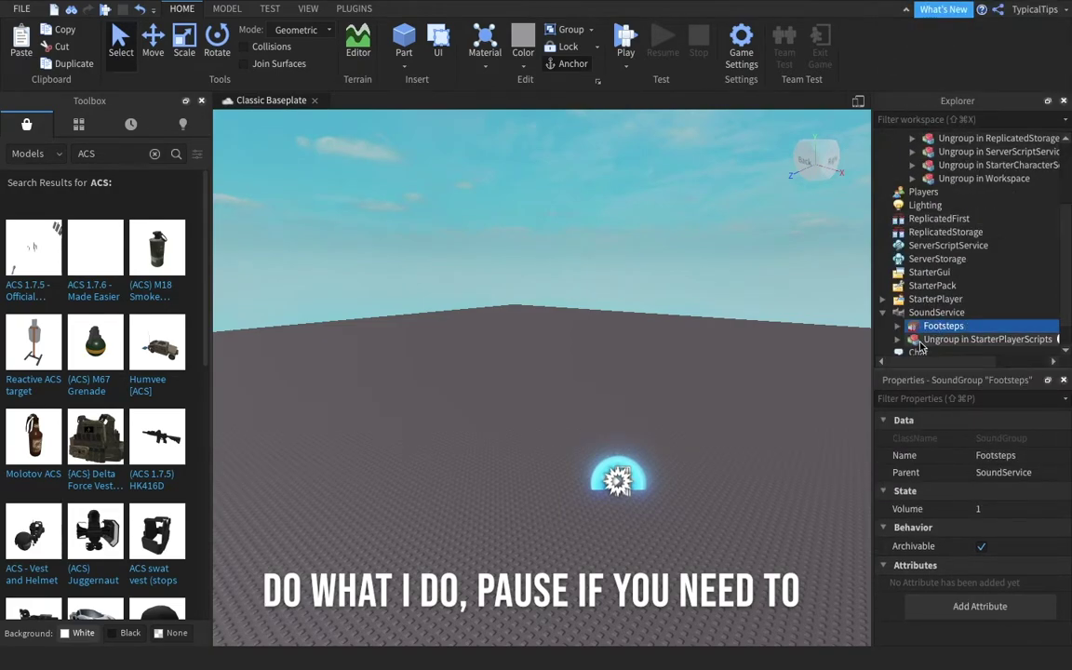
Move the "Ungroup in StarterPlayerScripts" model into StarterPlayerScripts and ungroup it there
left_click_drag(920, 345, 931, 275)
right_click(931, 279)
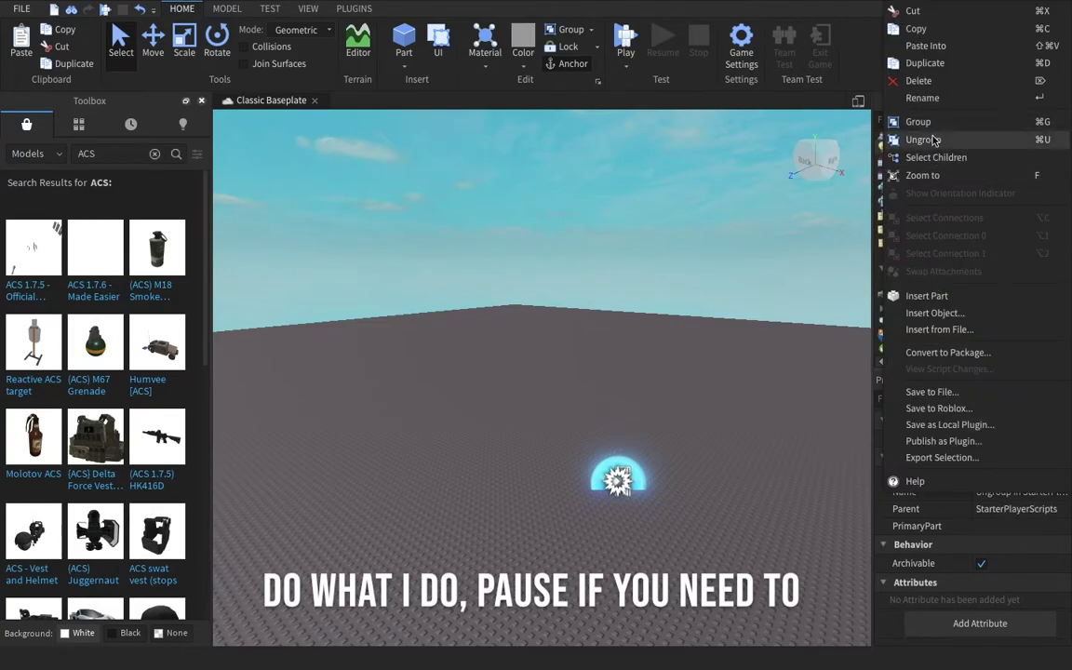
left_click(923, 139)
Move the "Ungroup in Workspace" model out of ACS 1.7.5 - Official Release directly into Workspace
scroll(958, 297, "up", 3)
scroll(959, 298, "up", 1)
left_click_drag(947, 210, 933, 142)
Move Spite90's NVG Edit into ServerScriptService and ungroup both it and its nested "Ungroup in ServerScriptService" model
mouse_move(940, 233)
left_mouse_down()
mouse_move(916, 419)
mouse_move(923, 238)
left_mouse_up()
right_click(936, 234)
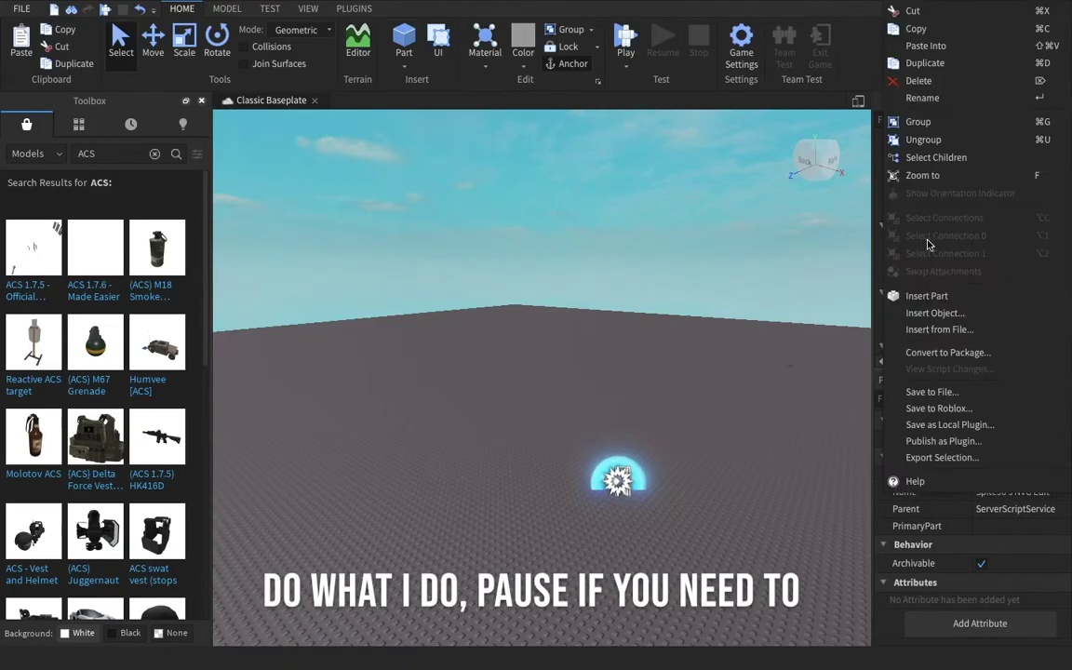
left_click(913, 136)
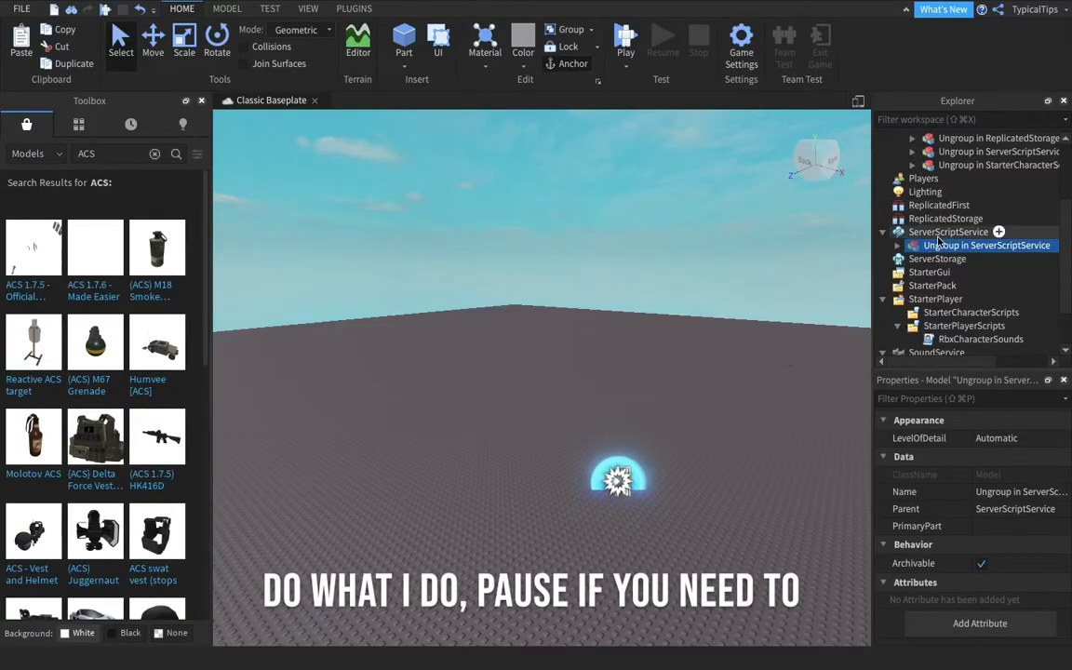
right_click(935, 242)
left_click(921, 139)
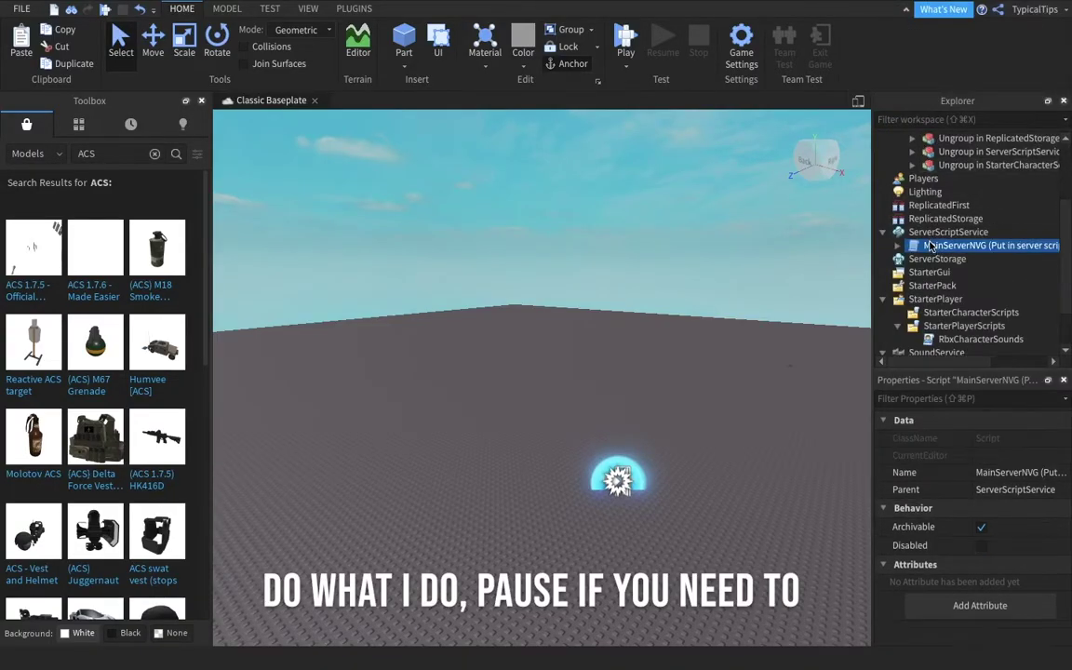
Ungroup the "Ungroup in Workspace" model inside Workspace
scroll(926, 242, "up", 3)
right_click(929, 191)
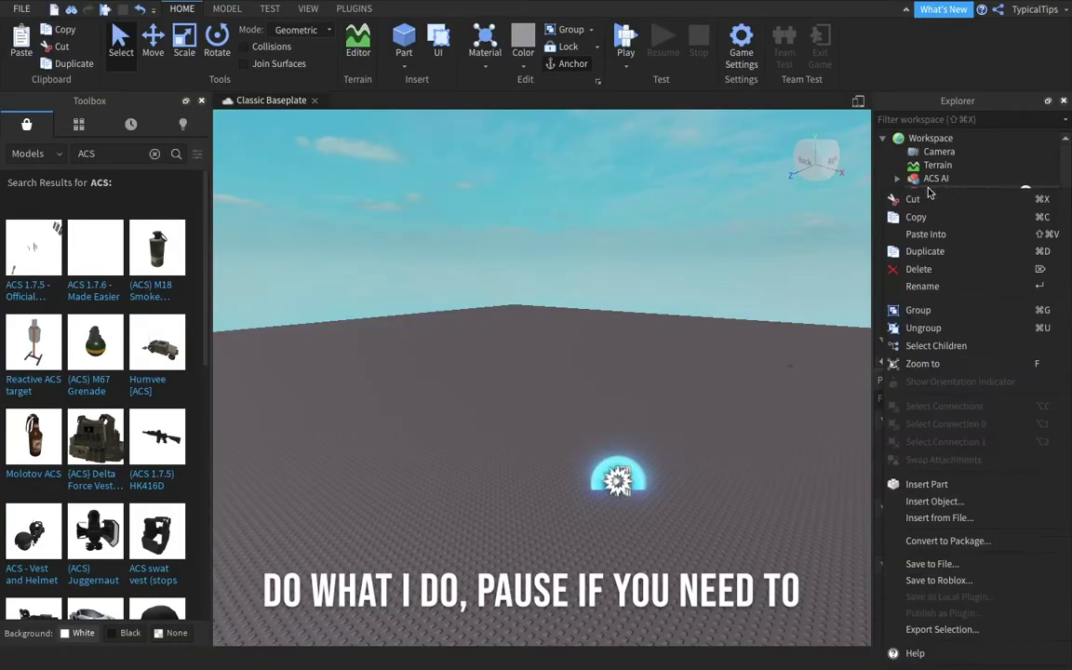
left_click(922, 327)
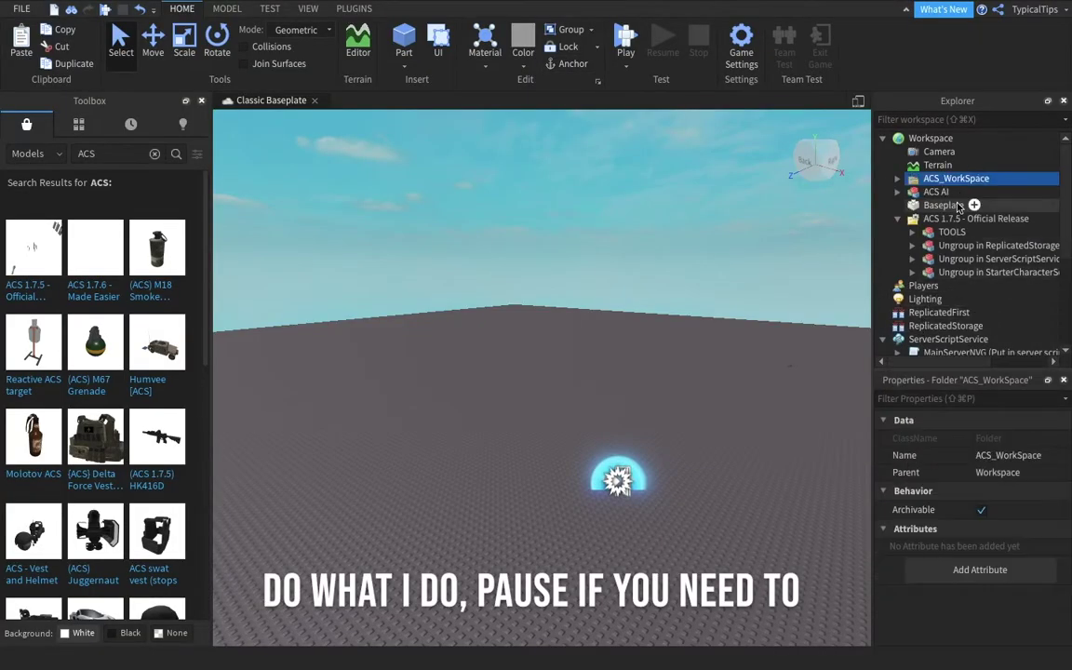
Move the "Ungroup in ReplicatedStorage" model into ReplicatedStorage and ungroup it there
left_click_drag(944, 245, 972, 325)
right_click(928, 333)
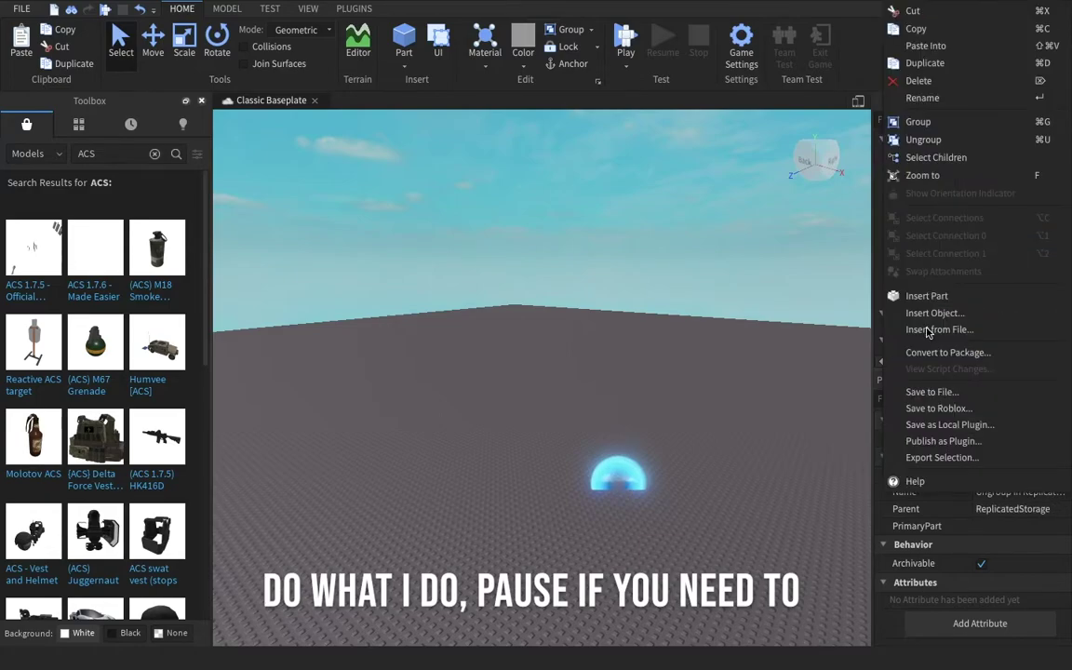
left_click(922, 140)
Move the remaining "Ungroup in ServerScriptService" model from the ACS release into ServerScriptService and ungroup it
left_click(940, 246)
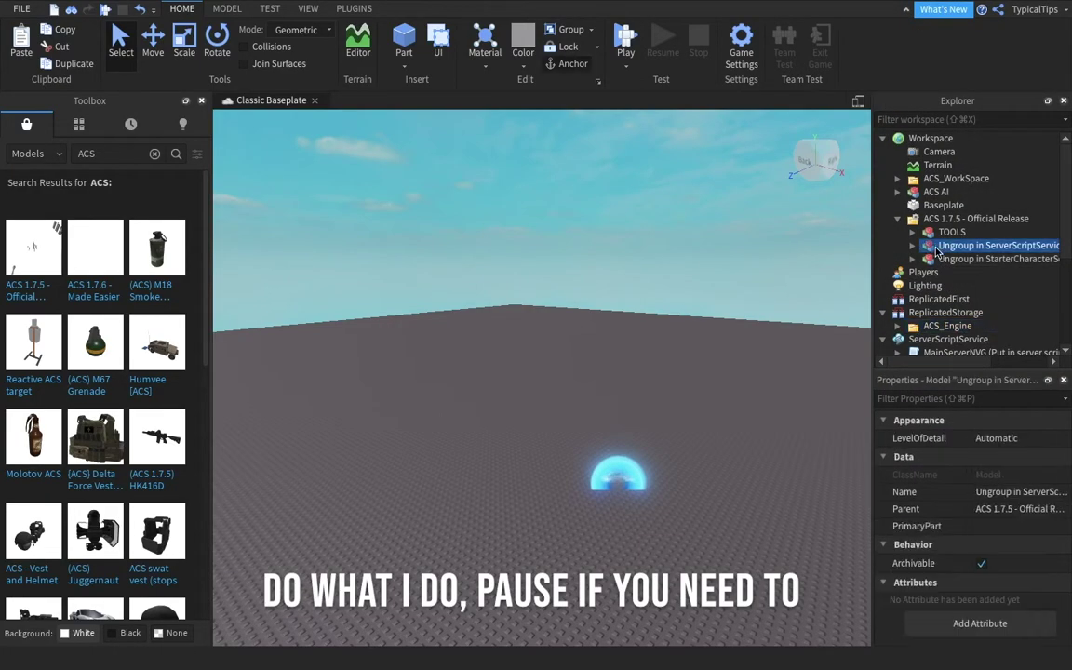
left_click_drag(942, 354, 933, 329)
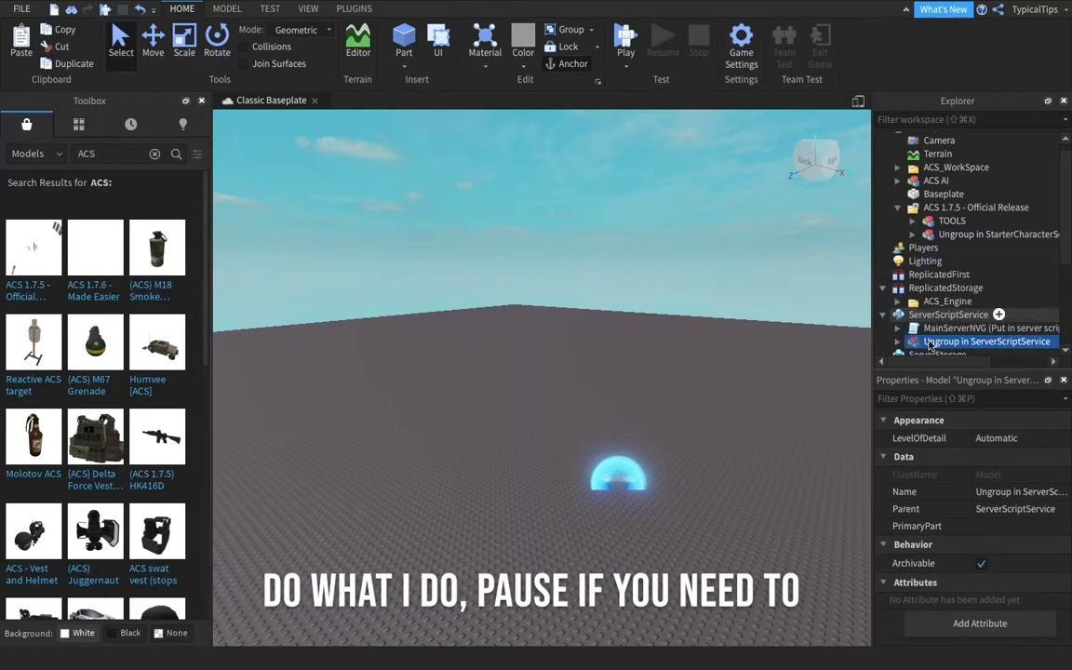
right_click(967, 341)
left_click(924, 140)
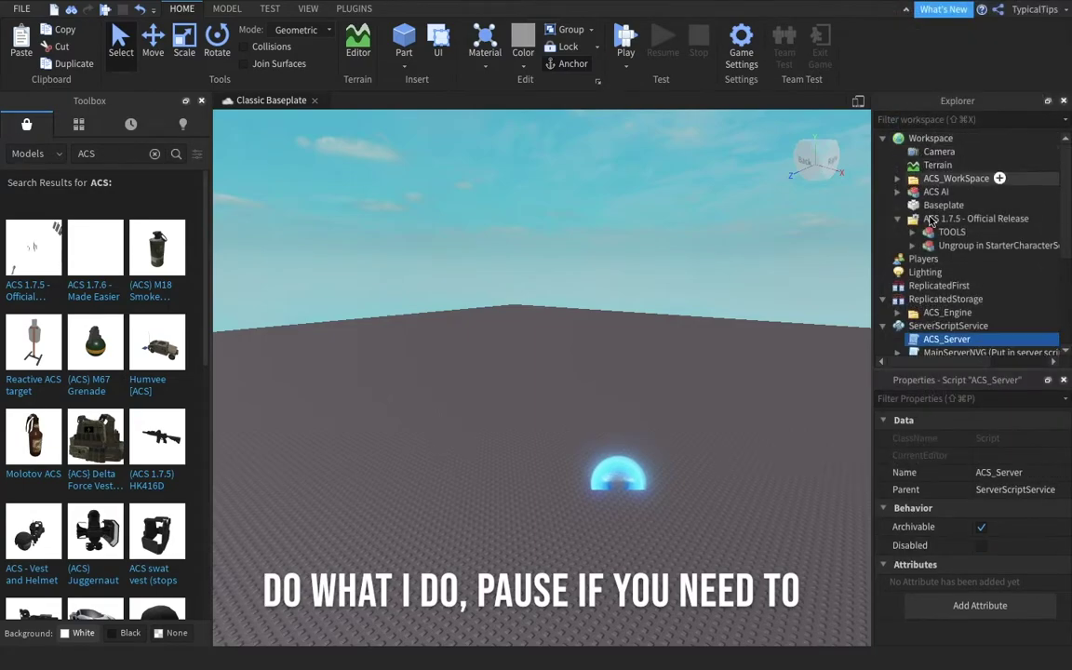
Move the "Ungroup in StarterCharacterScripts" model into StarterCharacterScripts under StarterPlayer and ungroup it
mouse_move(937, 247)
left_mouse_down()
mouse_move(933, 355)
mouse_move(921, 271)
mouse_move(932, 264)
left_mouse_up()
right_click(937, 278)
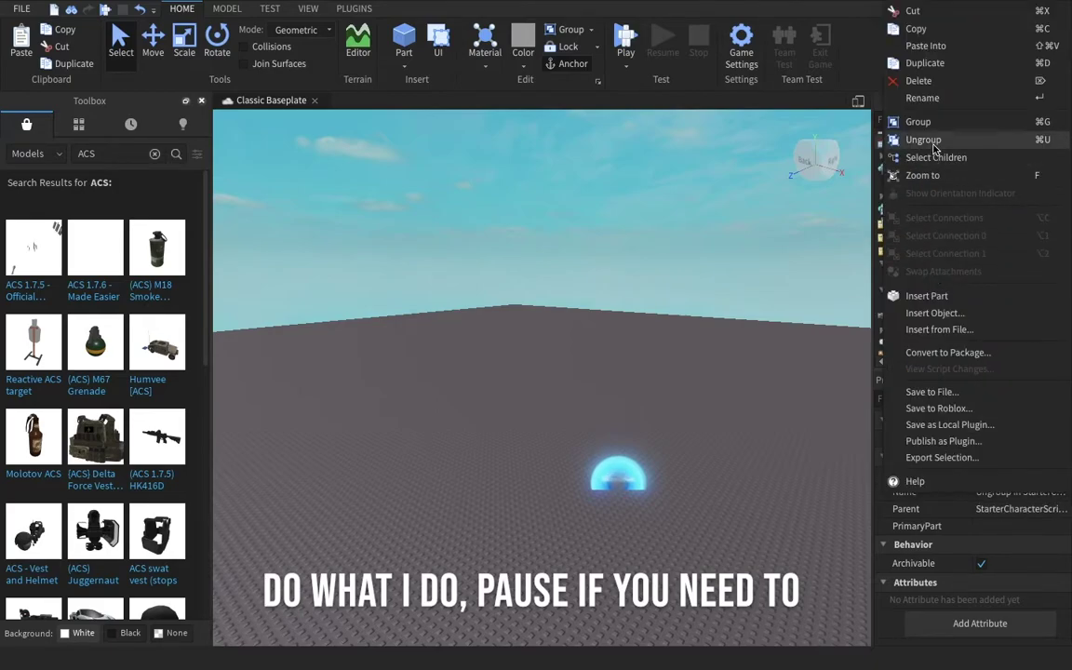
left_click(882, 137)
Move the TOOLS model into StarterPack and ungroup it into individual tools
scroll(949, 287, "up", 5)
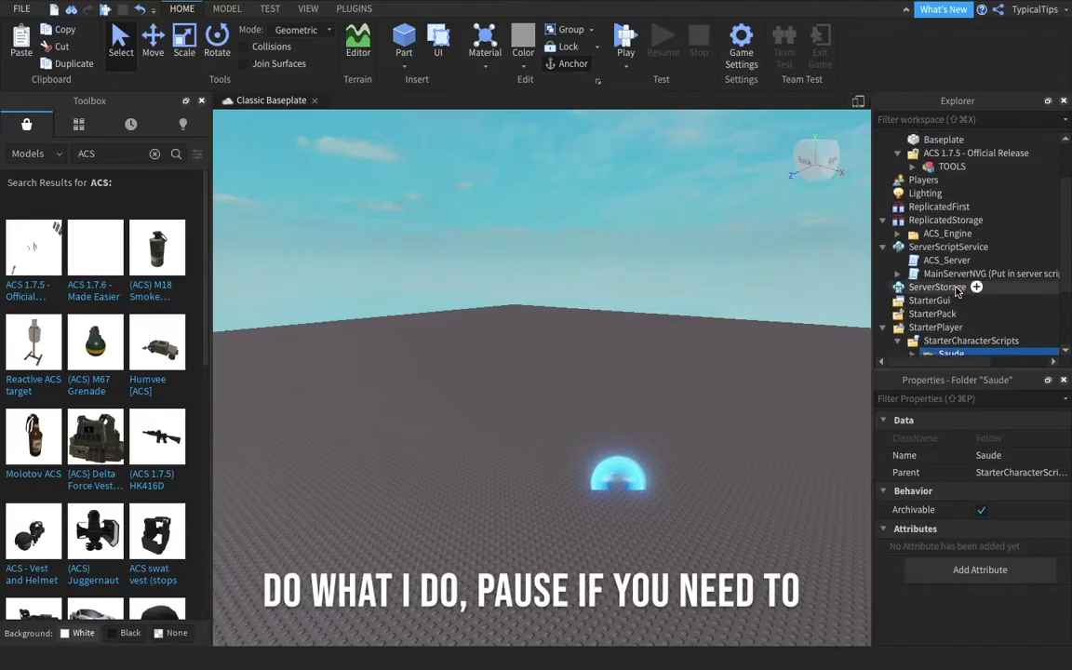
left_click(934, 232)
mouse_move(934, 232)
left_mouse_down()
mouse_move(921, 354)
mouse_move(922, 215)
left_mouse_up()
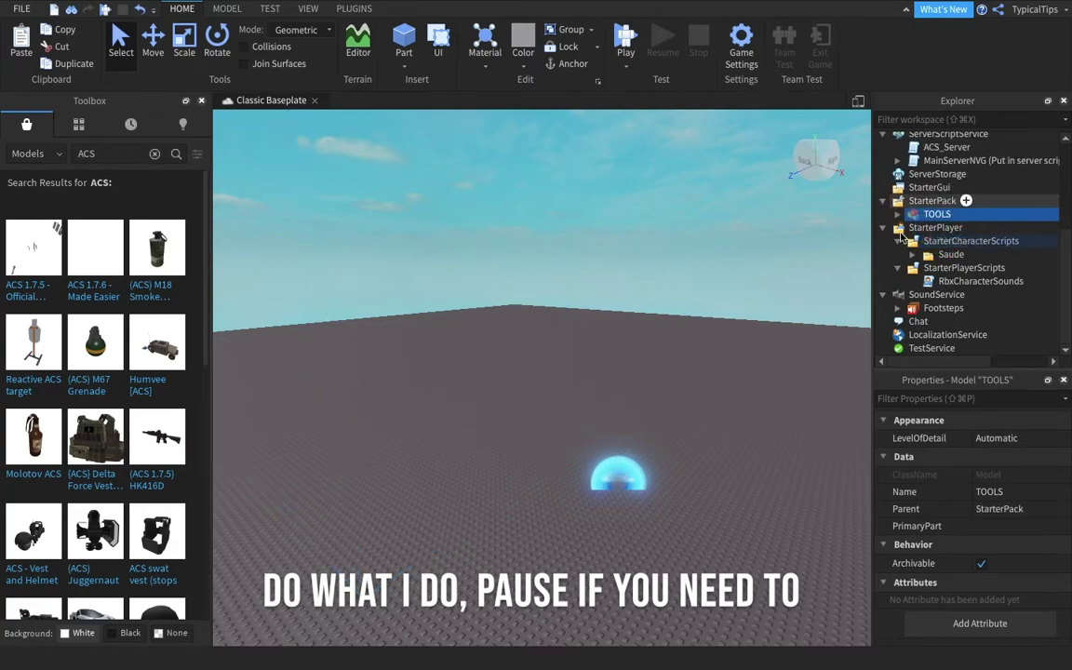
left_click(882, 229)
left_click(882, 295)
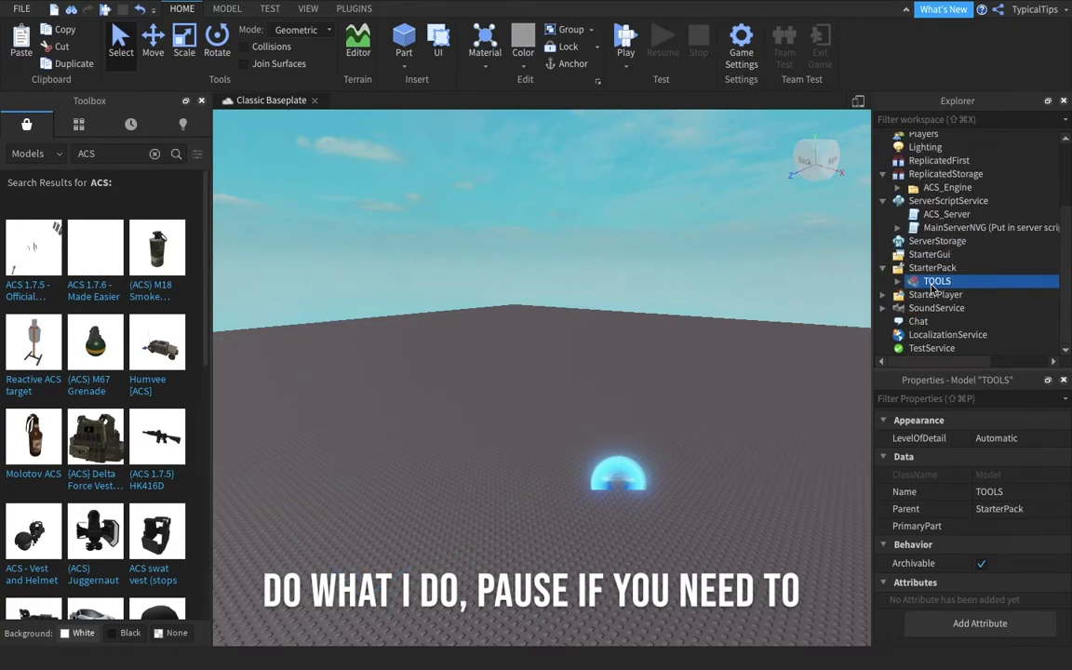
right_click(931, 288)
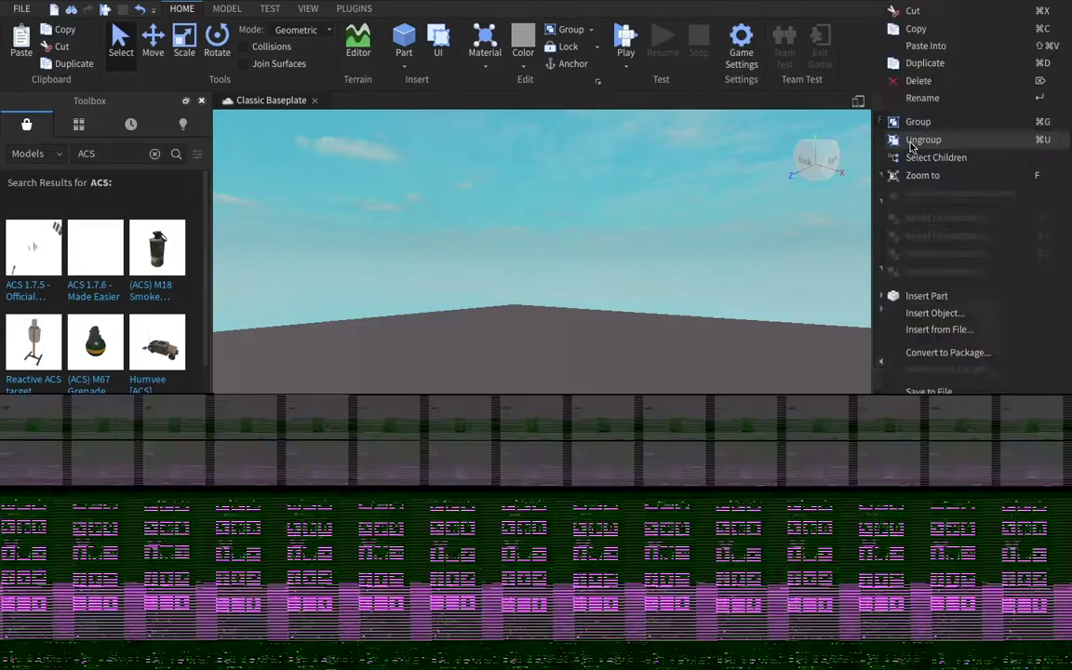
left_click(921, 140)
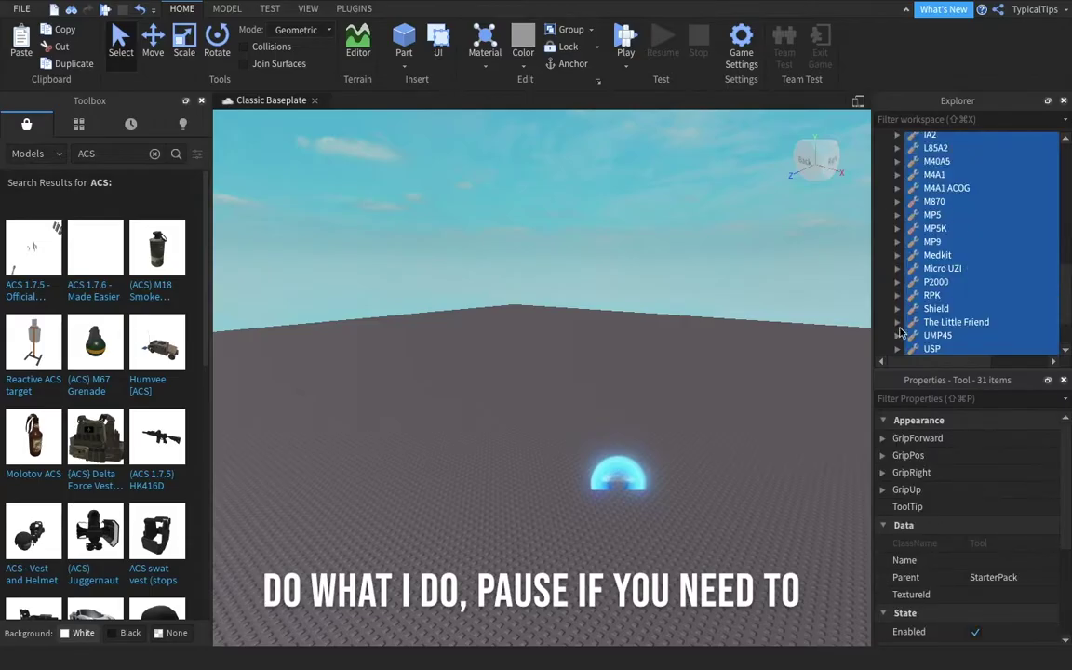
scroll(940, 244, "up", 10)
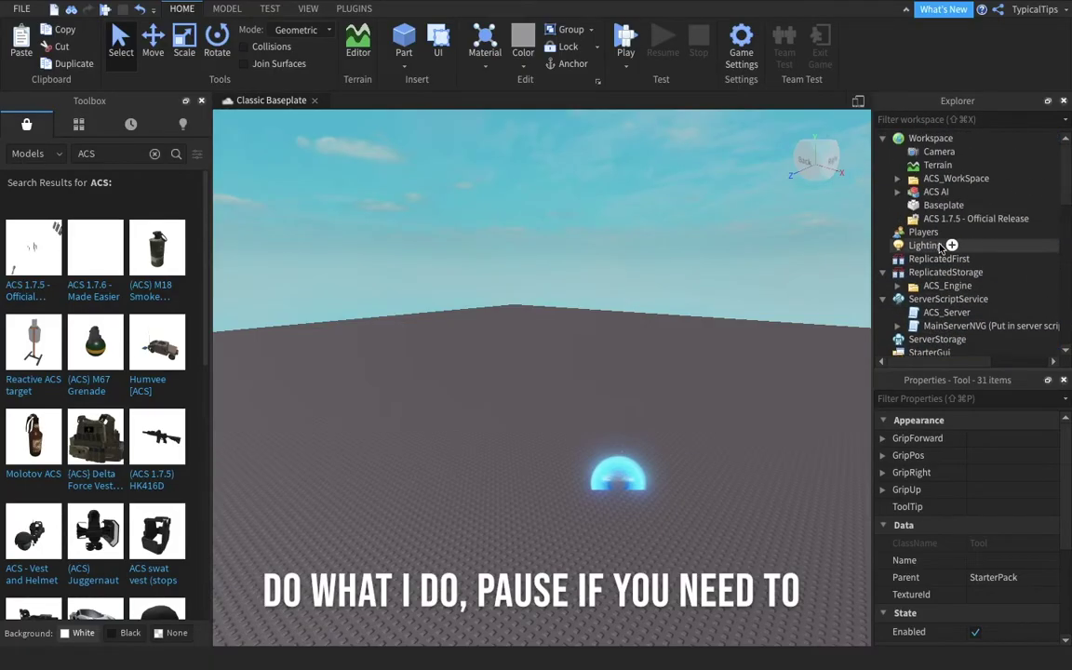
scroll(939, 245, "down", 6)
scroll(940, 246, "up", 5)
left_click(928, 249)
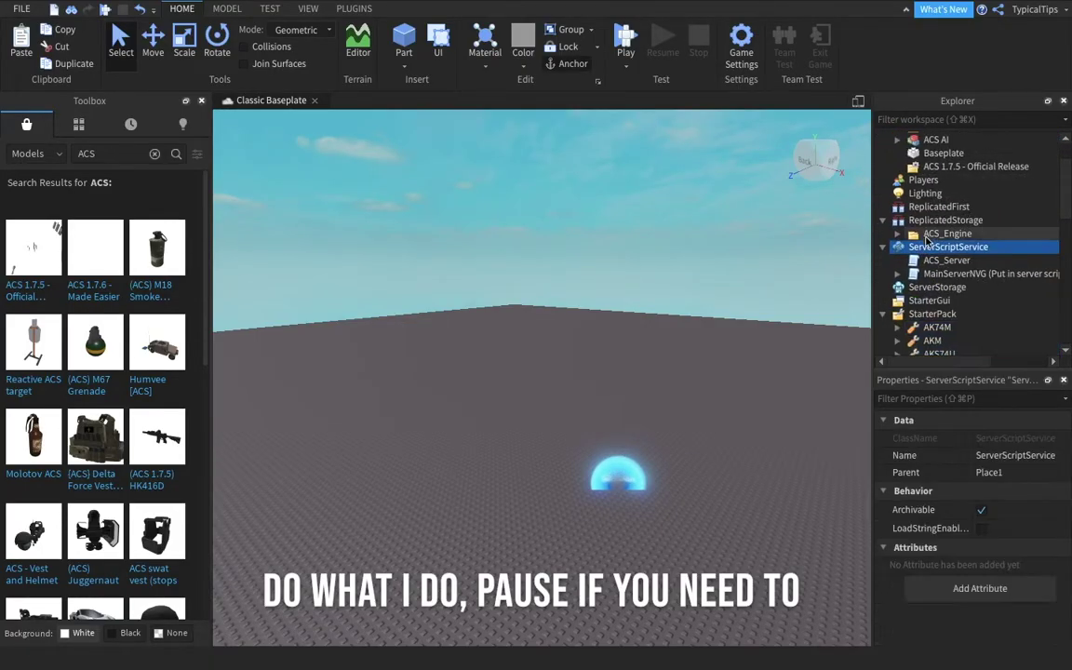
Select the four Breach models with the Reinforced and porta_chave doors and lower them onto the baseplate
left_click(673, 401)
right_click_drag(673, 401, 671, 401)
key("s")
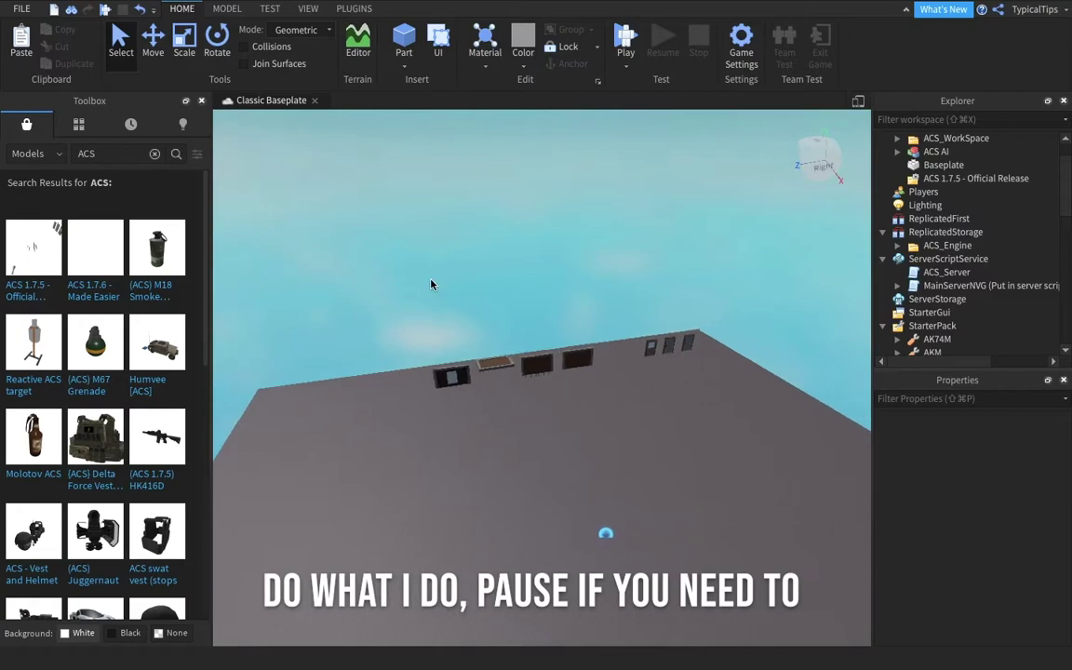
key("q")
left_click_drag(367, 249, 666, 298)
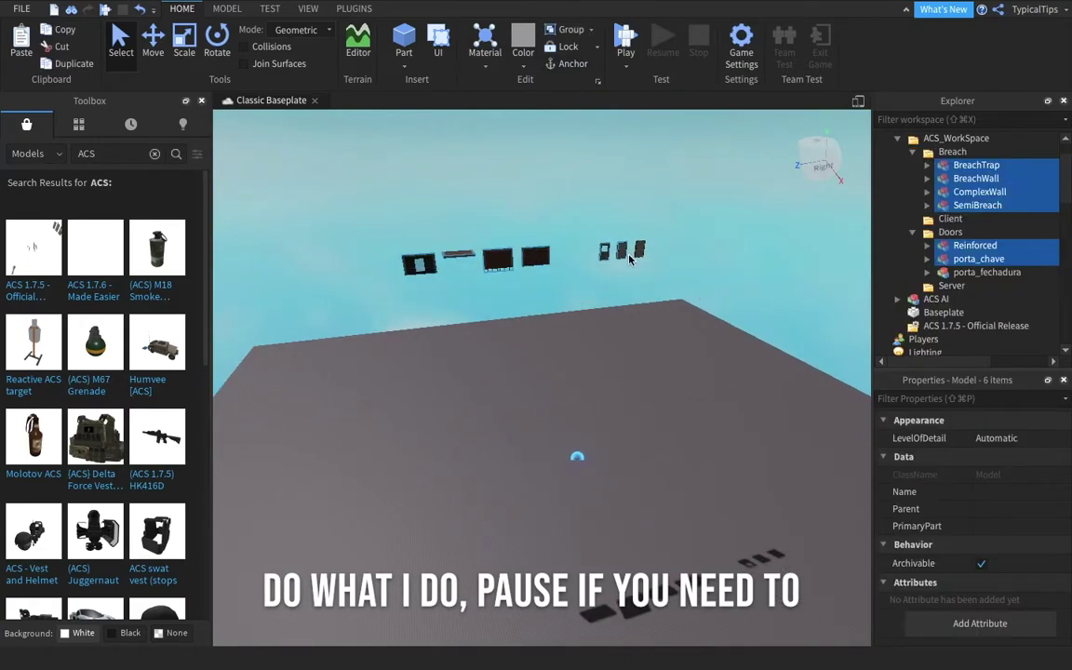
left_click_drag(618, 340, 640, 493)
Place the remaining porta_fechadura door on the baseplate near the other doors
key("d")
left_click_drag(610, 255, 712, 465)
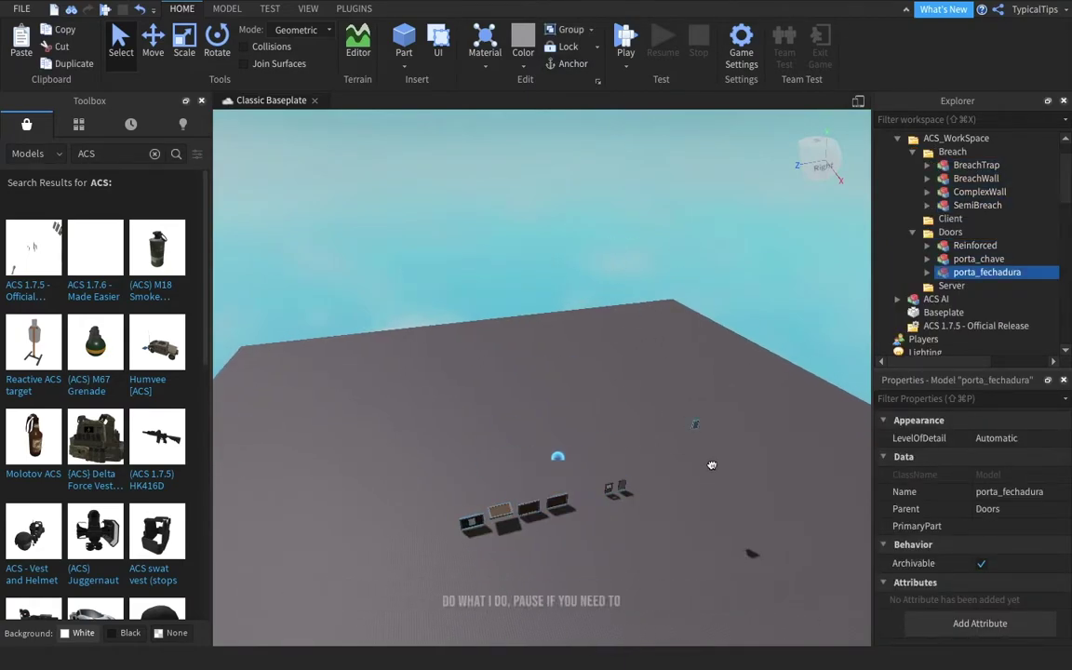
key("d")
left_click(731, 418)
Move the ACS AI model from its floating position onto the baseplate, apart from the doors
right_click_drag(716, 332, 715, 332)
left_click(574, 361)
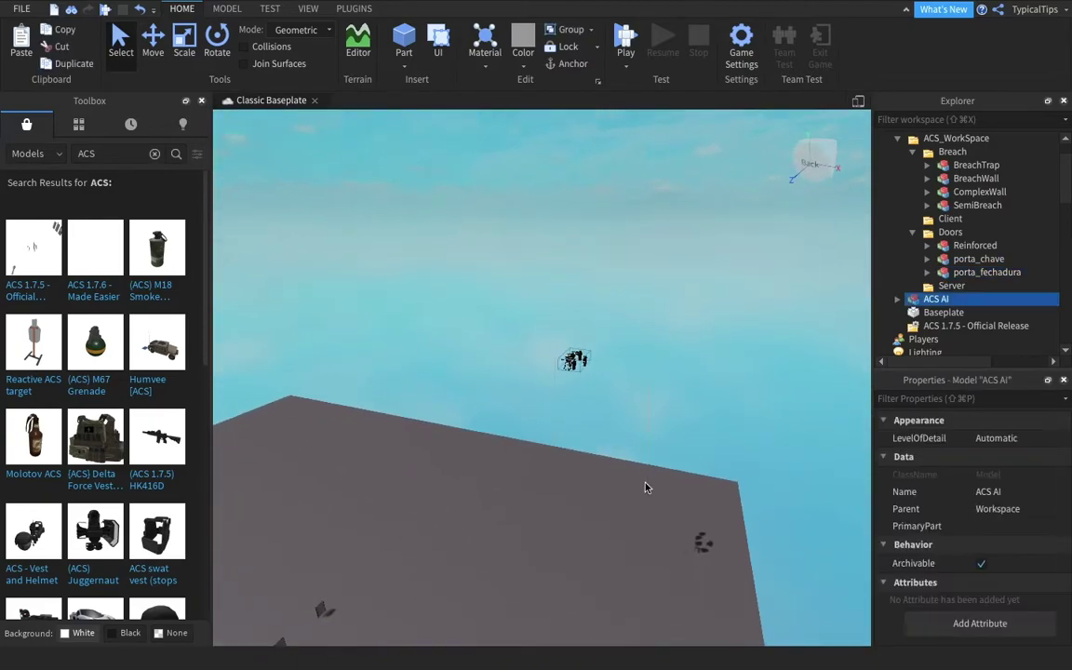
left_click_drag(574, 361, 633, 571)
key("w")
left_click(589, 454)
right_click_drag(589, 454, 591, 454)
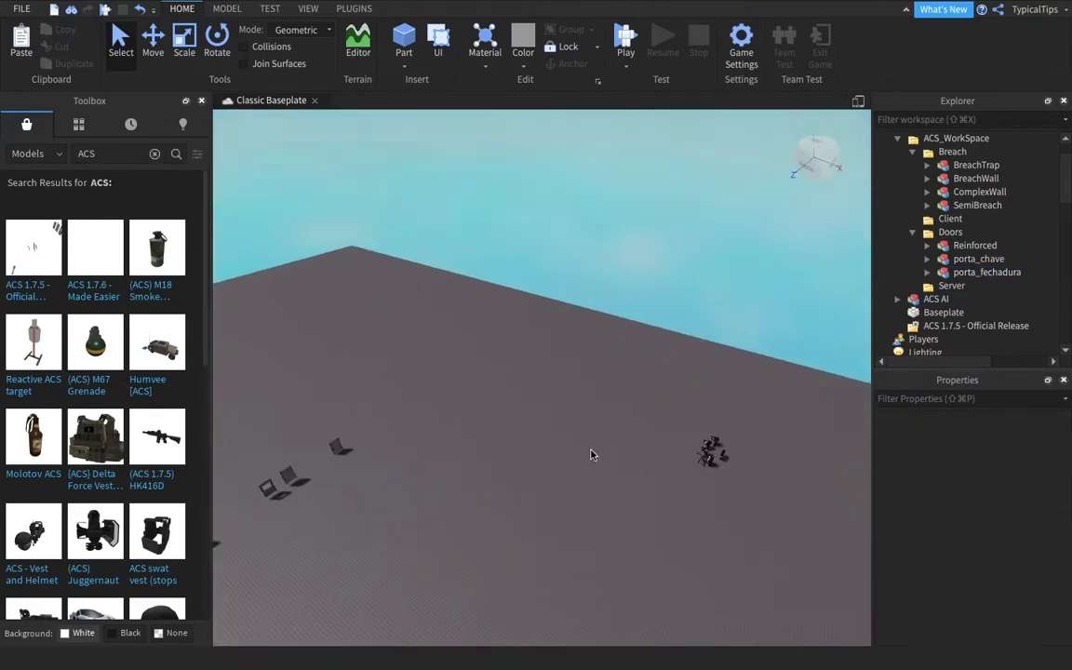
Insert a new block part on the open baseplate between the doors and the ACS AI model
left_click(404, 42)
left_click(183, 52)
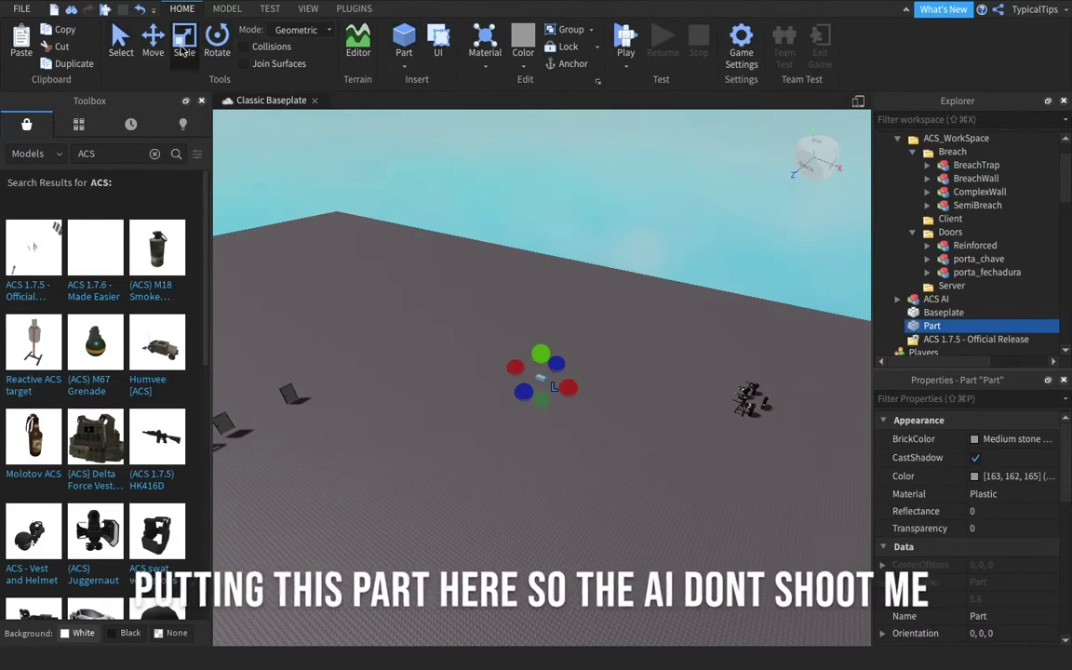
left_click(414, 293)
scroll(419, 297, "up", 5)
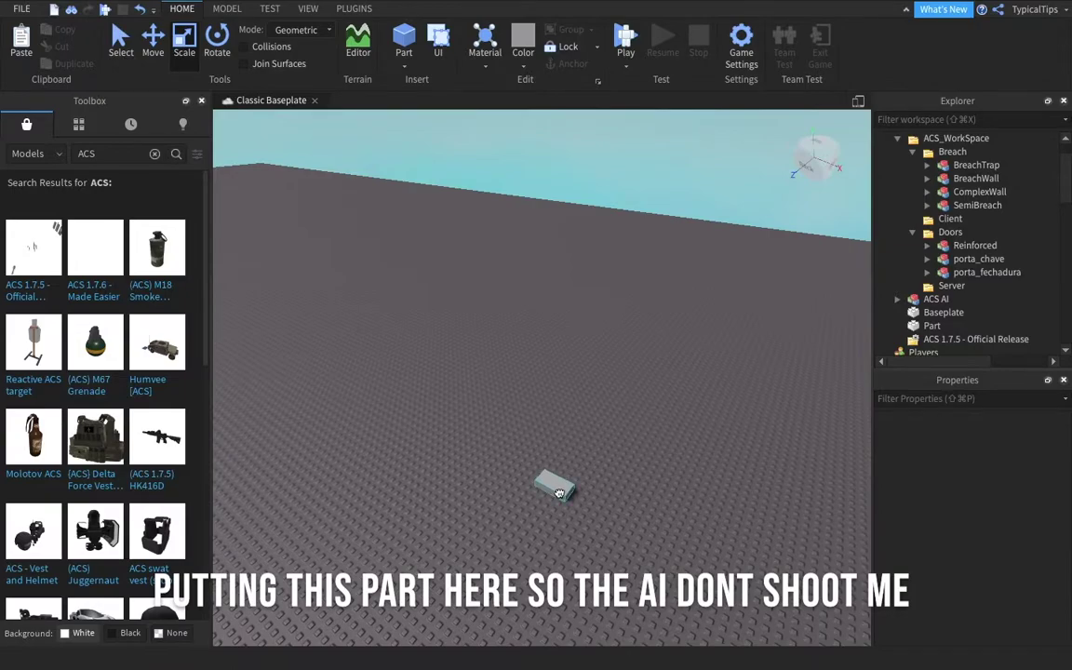
Scale the part into a long, tall wall shielding the doors area from the ACS AI, and anchor it
left_click(559, 493)
key("s")
left_click_drag(568, 464, 684, 337)
left_click_drag(573, 357, 570, 160)
key("s")
left_click_drag(522, 359, 400, 479)
key("a")
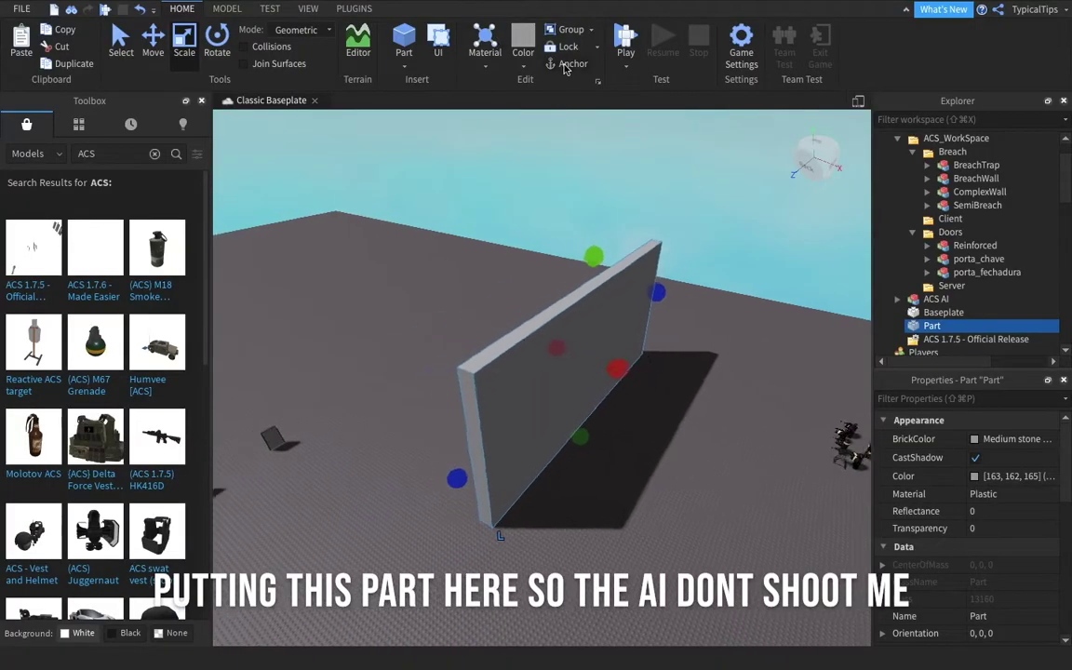
left_click(565, 68)
Start a play test and walk the character a short way toward the doors
left_click(269, 8)
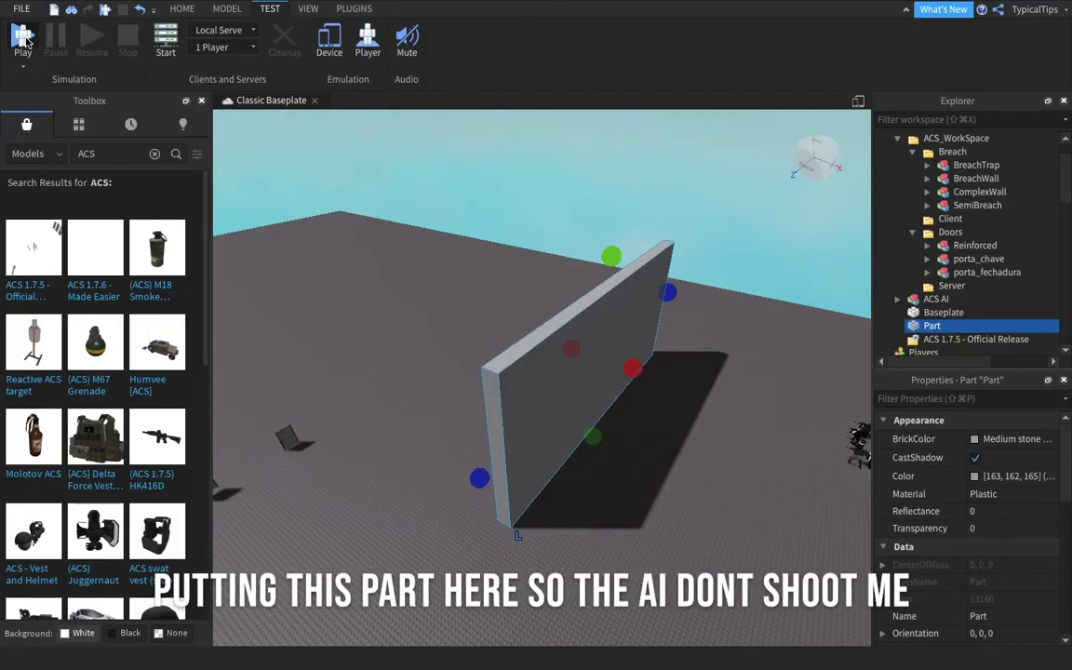
left_click(24, 39)
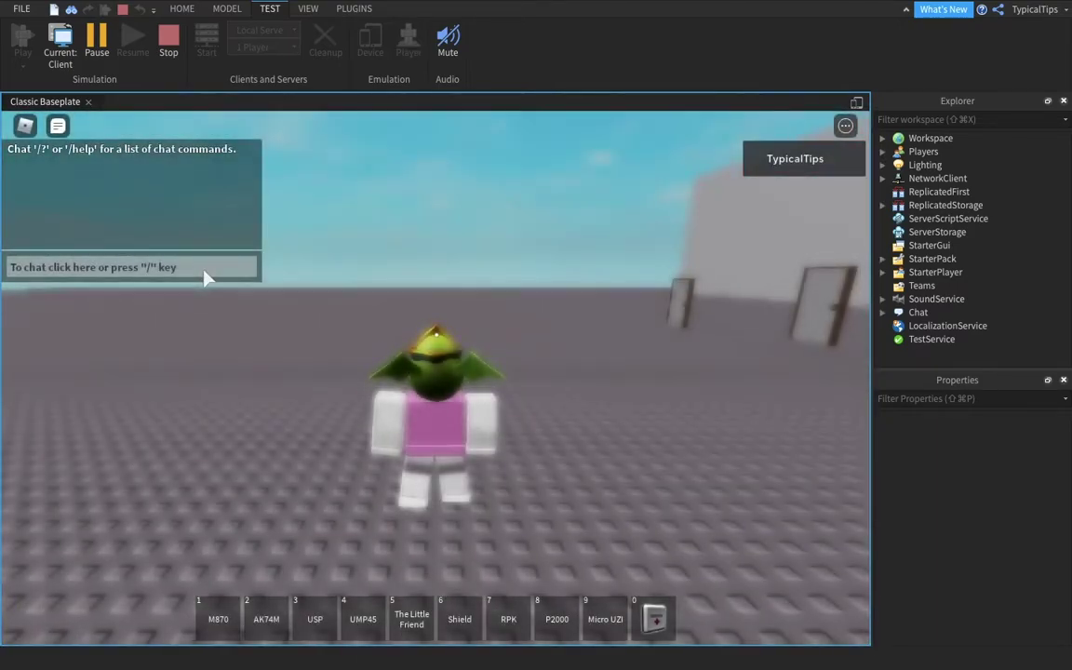
key("w")
key("d")
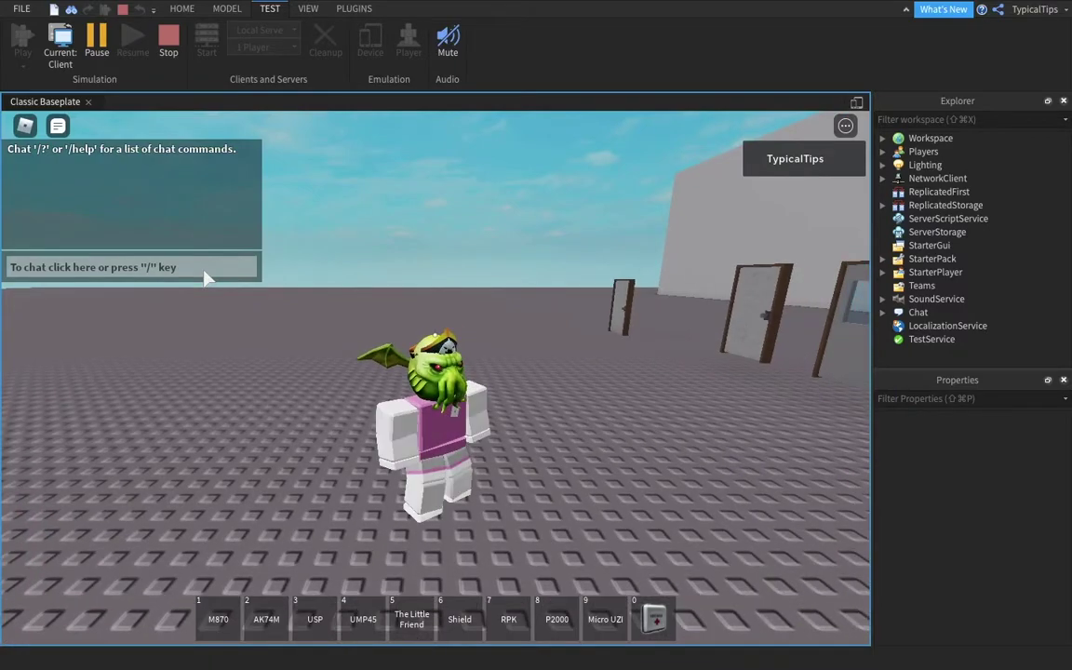
Check the weapons inventory, try to equip the M870, and end the play test
key("grave")
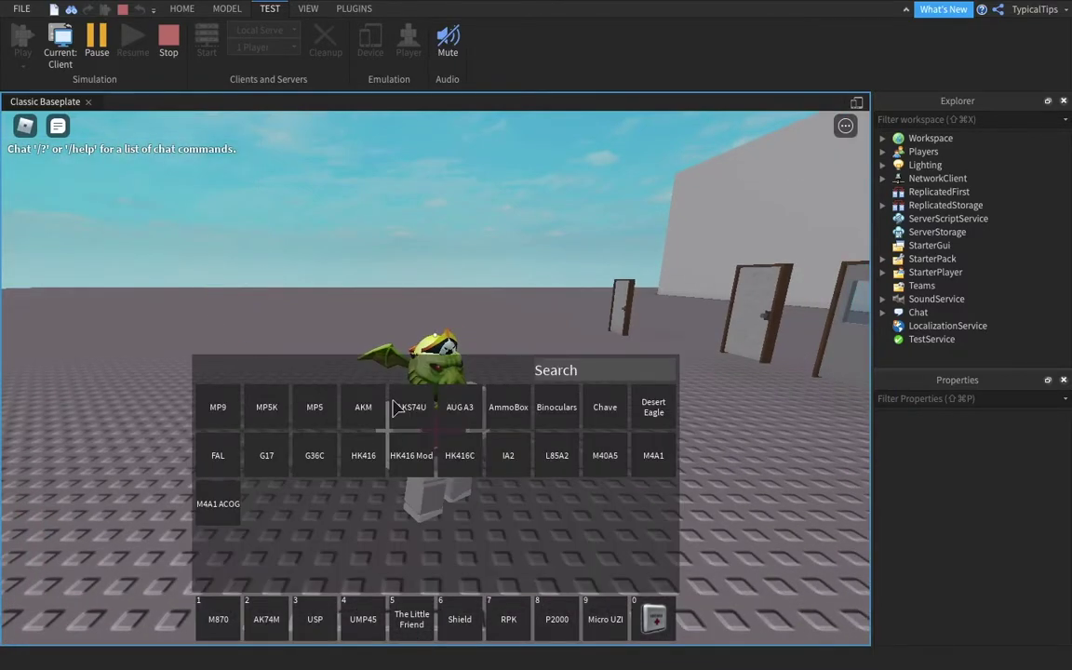
key("grave")
key("1")
key("1")
key("1")
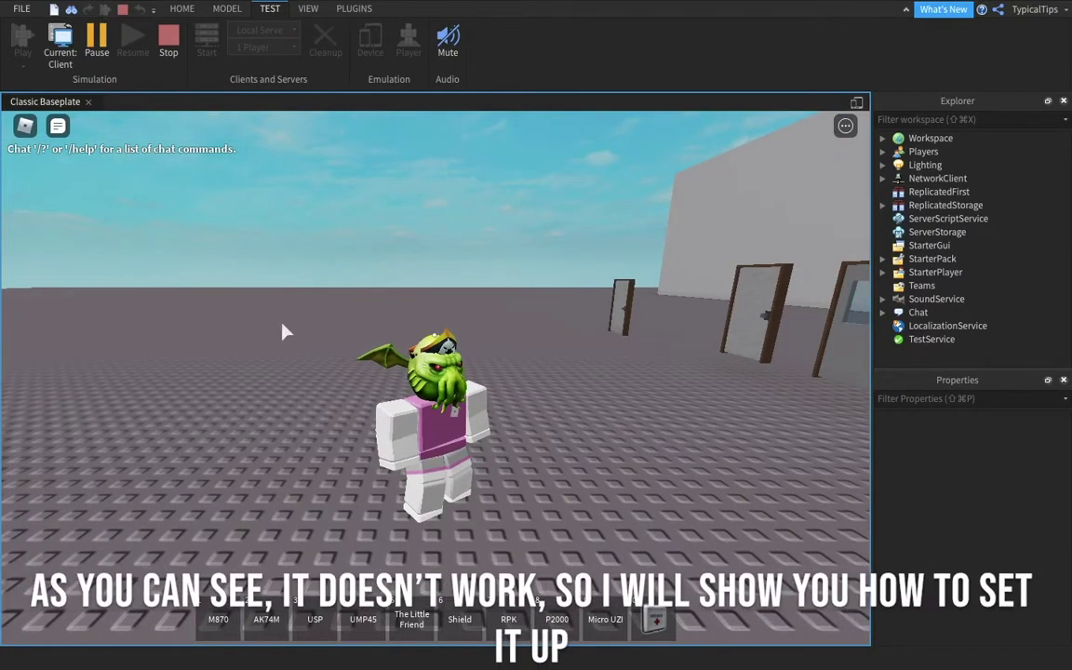
left_click(170, 58)
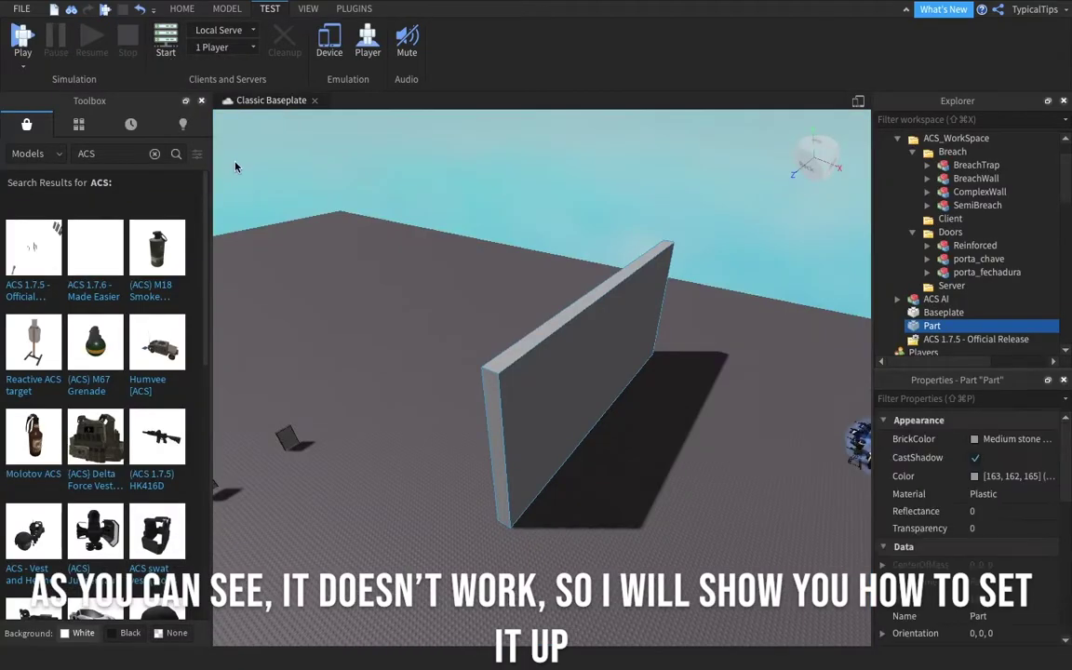
Publish the place from Game Settings with the name "ACS TEST" and the description "test"
left_click(183, 12)
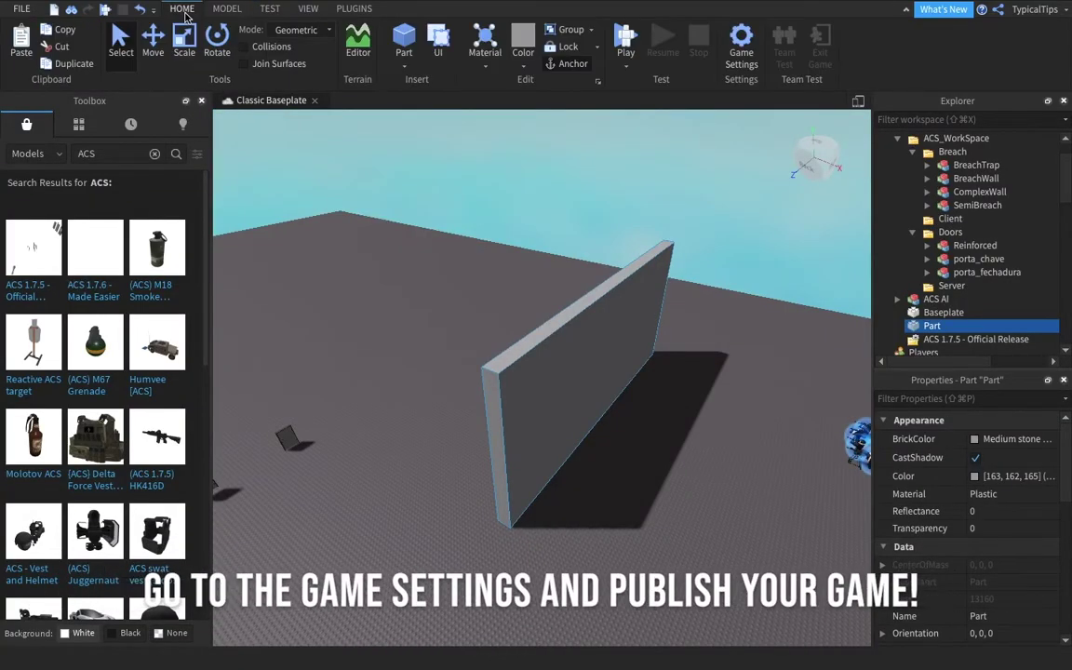
left_click(741, 37)
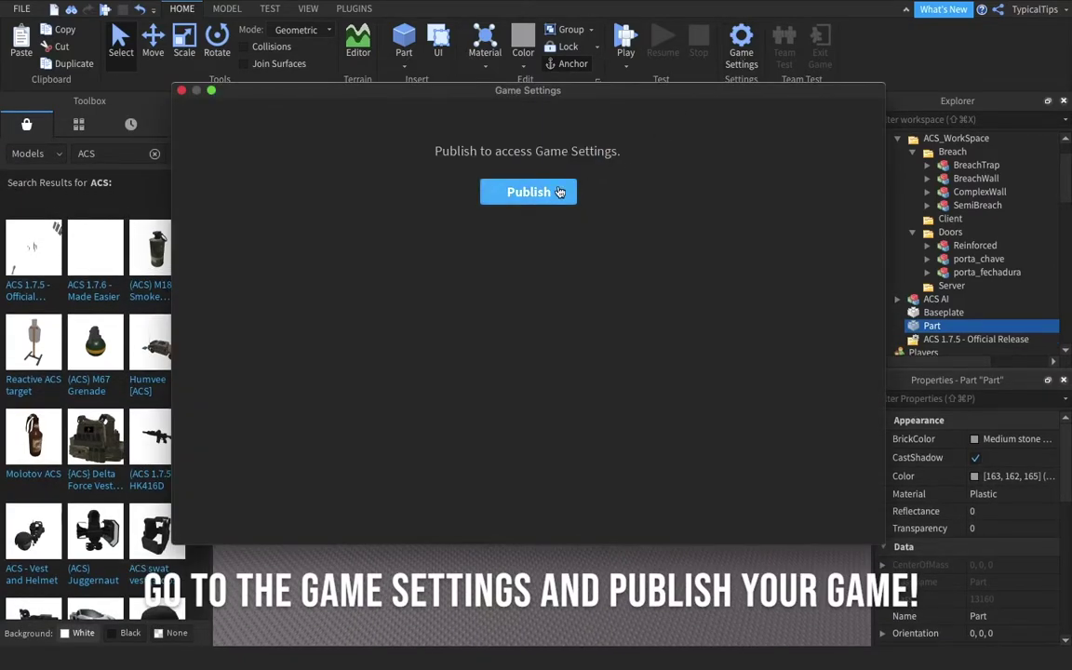
left_click(558, 191)
left_click_drag(577, 142, 411, 143)
type("ACS TEST")
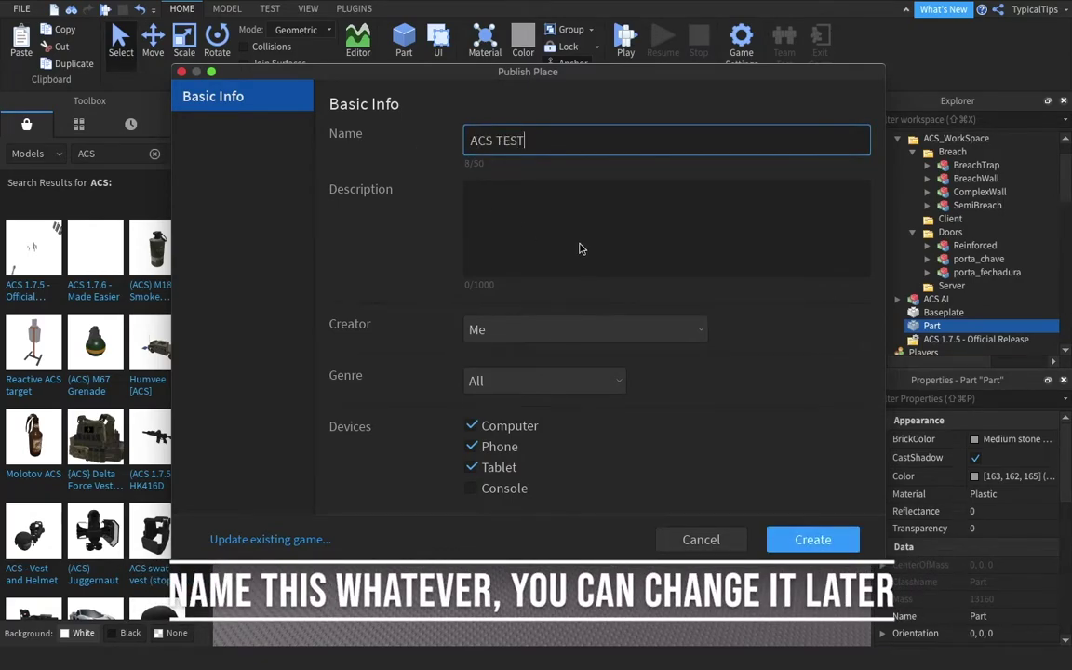
left_click(578, 249)
type("test")
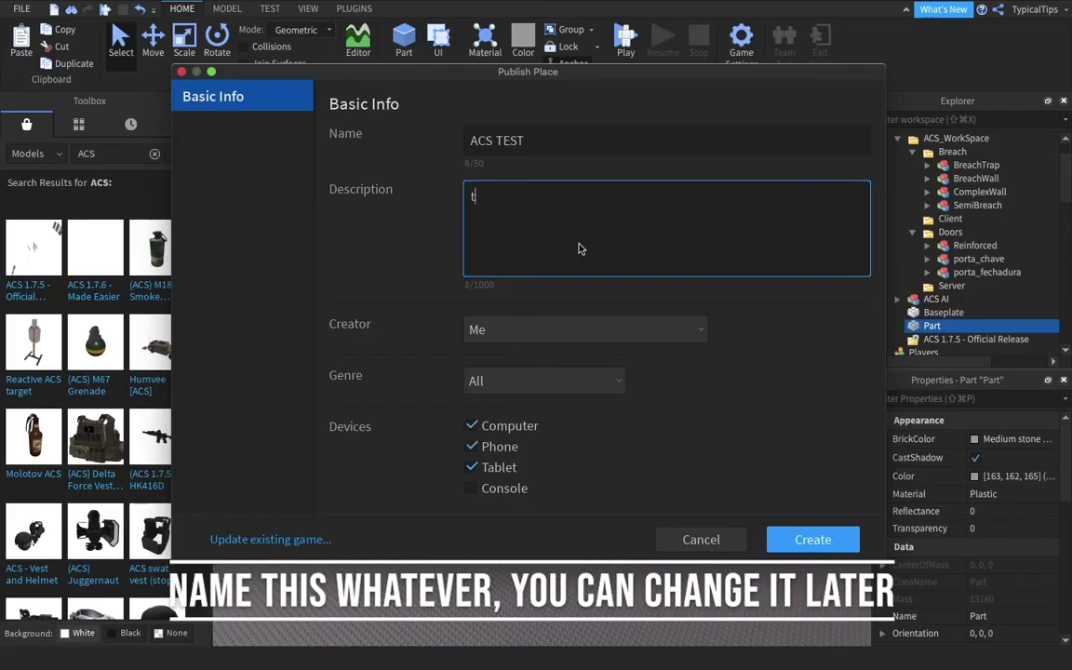
left_click(791, 541)
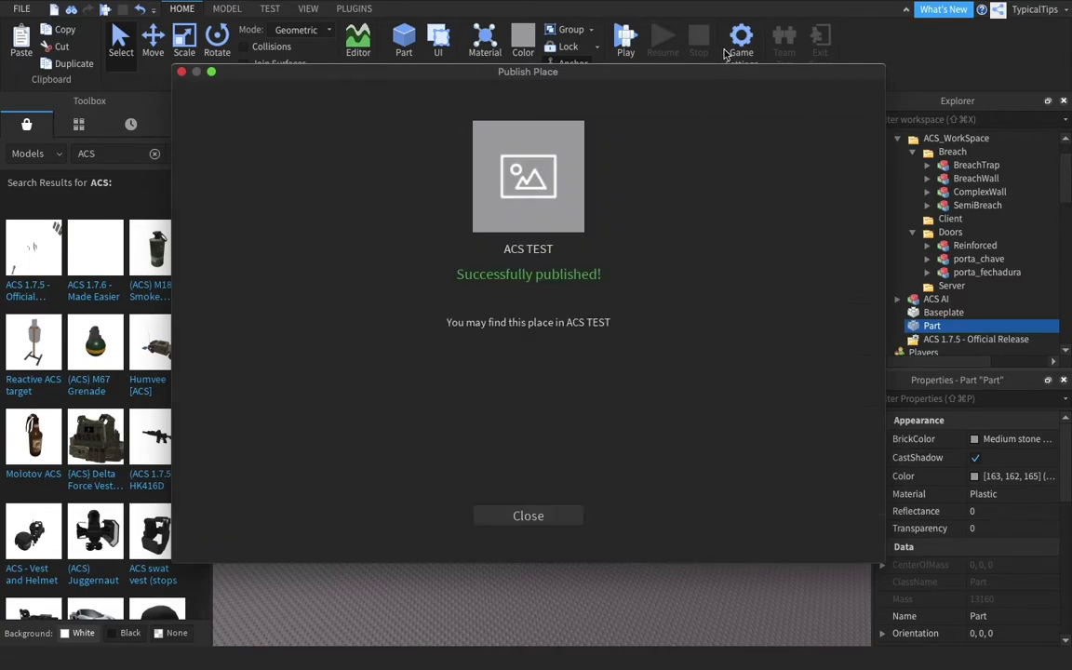
left_click(526, 516)
Set the game's avatar type to R6 with Standard animation, and save the game settings
left_click(740, 42)
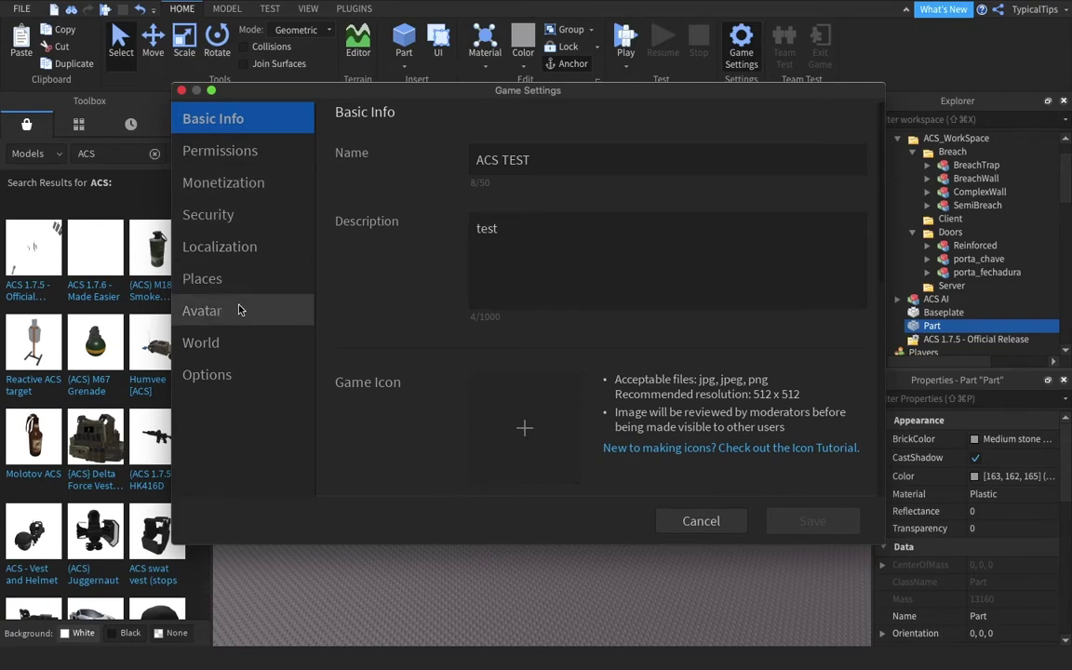
left_click(219, 320)
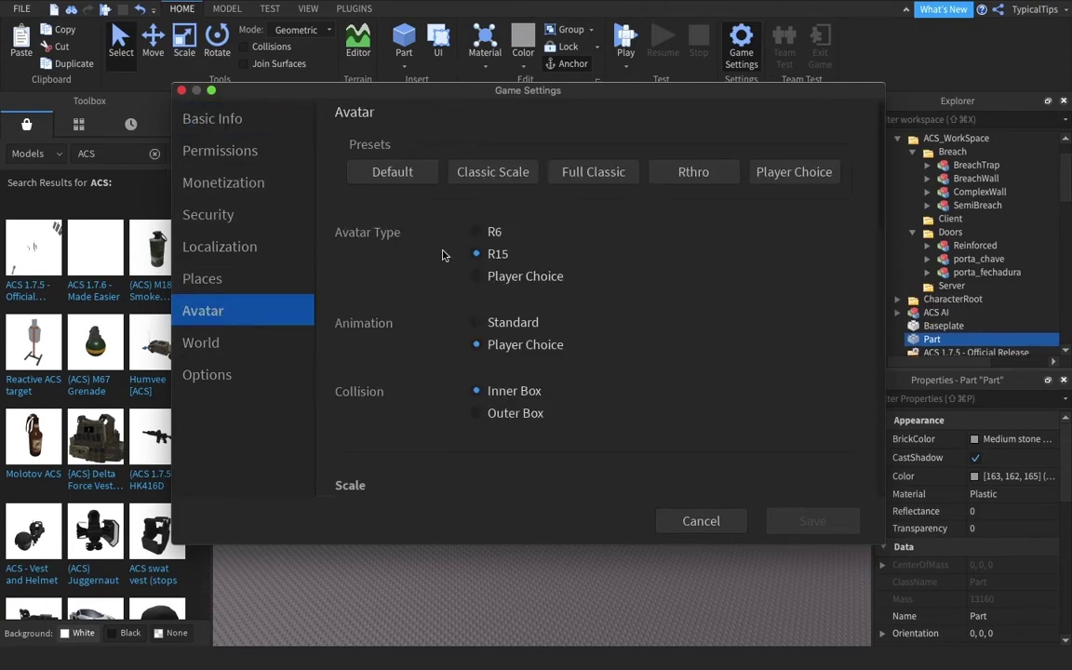
left_click(476, 232)
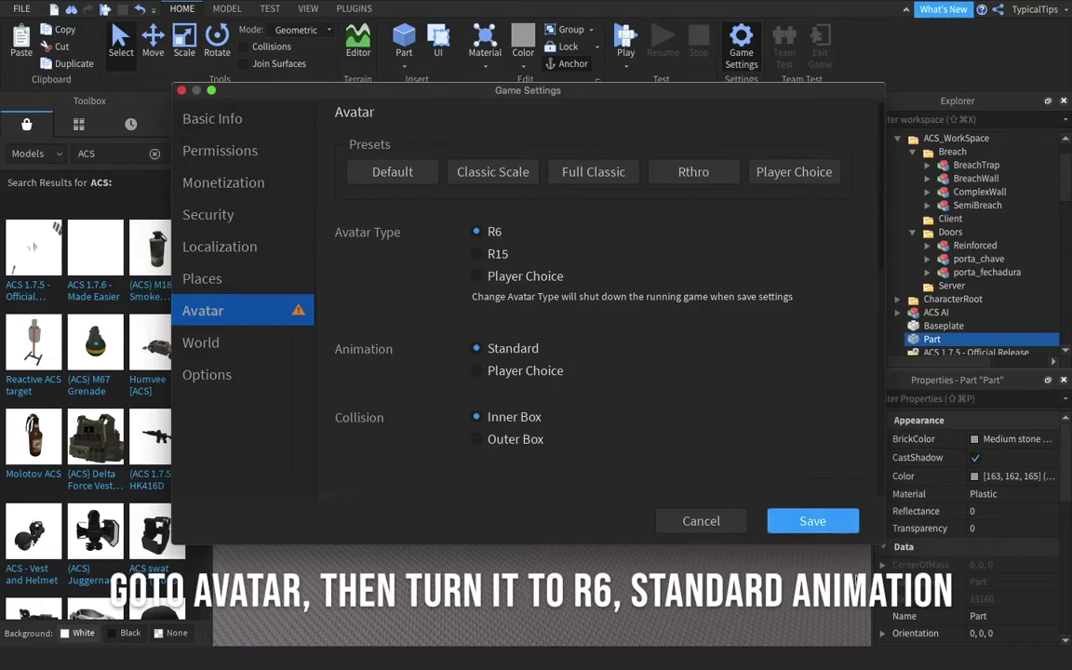
left_click(802, 519)
left_click(583, 361)
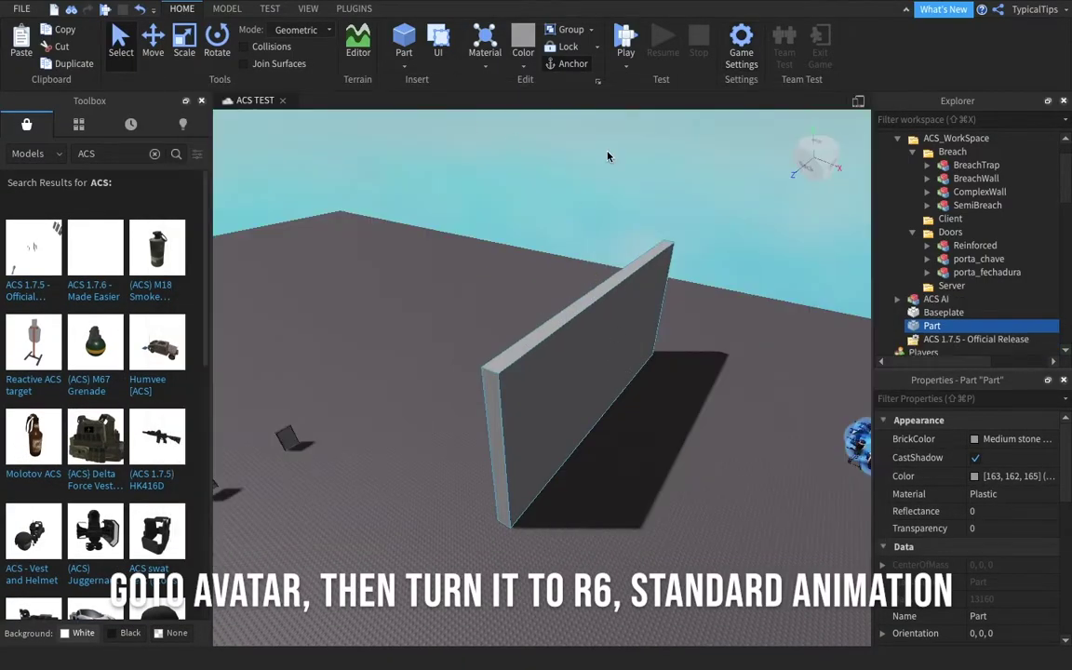
Set StarterPlayer's health display distance and name display distance both to 0
scroll(1031, 336, "down", 10)
scroll(1033, 337, "down", 2)
left_click(883, 183)
left_click(907, 294)
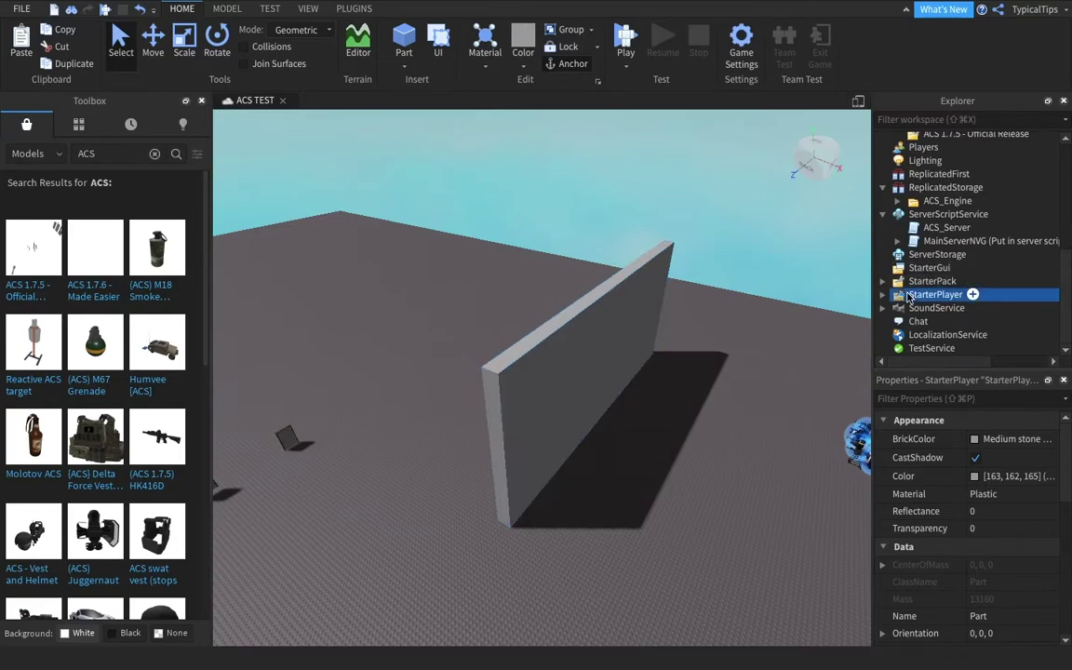
left_click(990, 456)
type("0")
left_click(987, 490)
type("0")
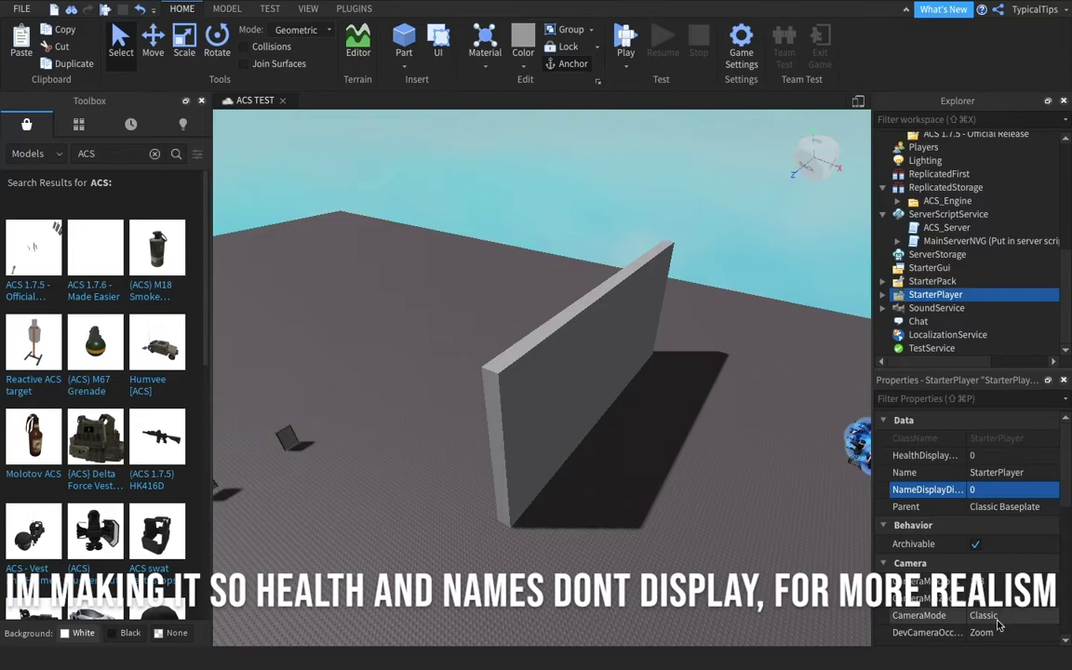
Set StarterPlayer's CameraMode to LockFirstPerson and disable auto-jump on mobile
left_click(991, 615)
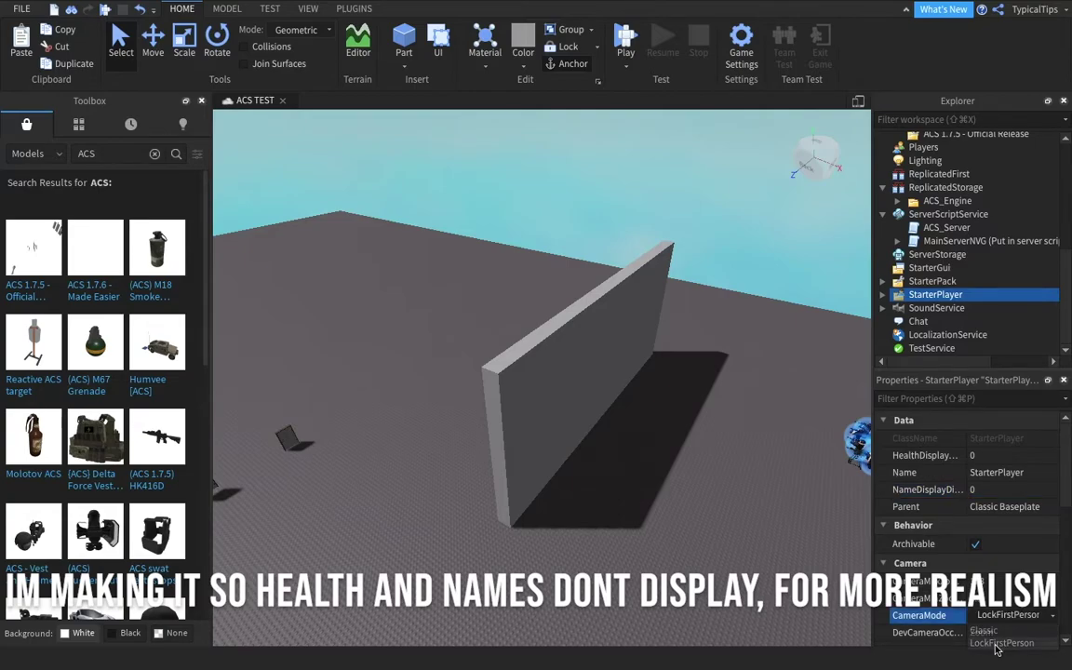
scroll(987, 577, "down", 4)
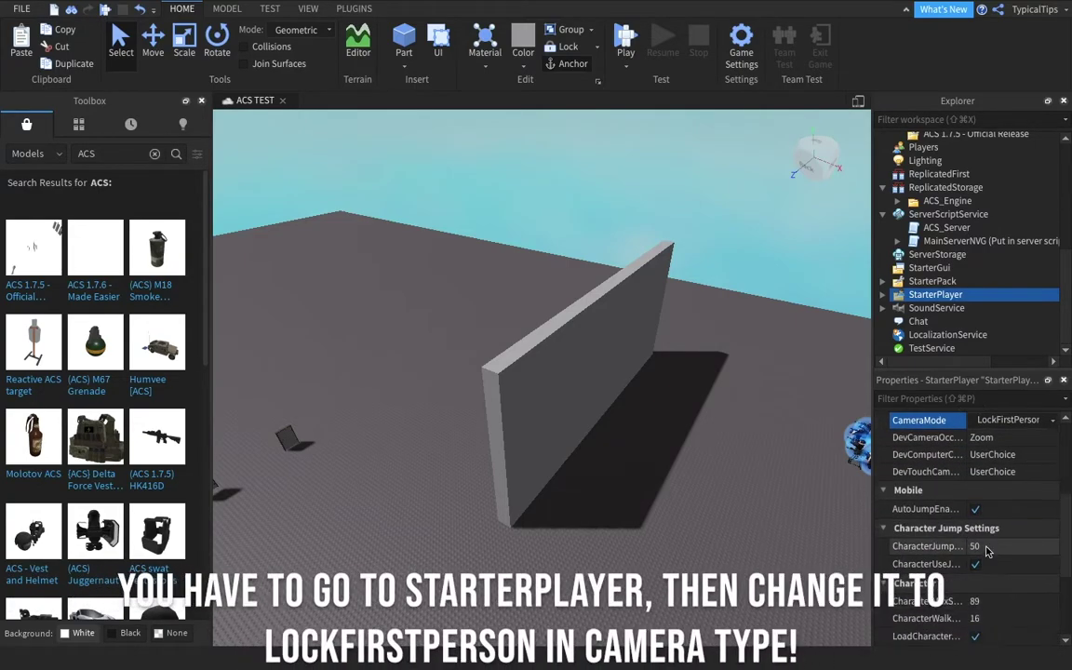
left_click(974, 509)
Turn off StarterPlayer's jump power with a character jump height of 0, and disable user emotes
left_click(974, 564)
left_click(977, 546)
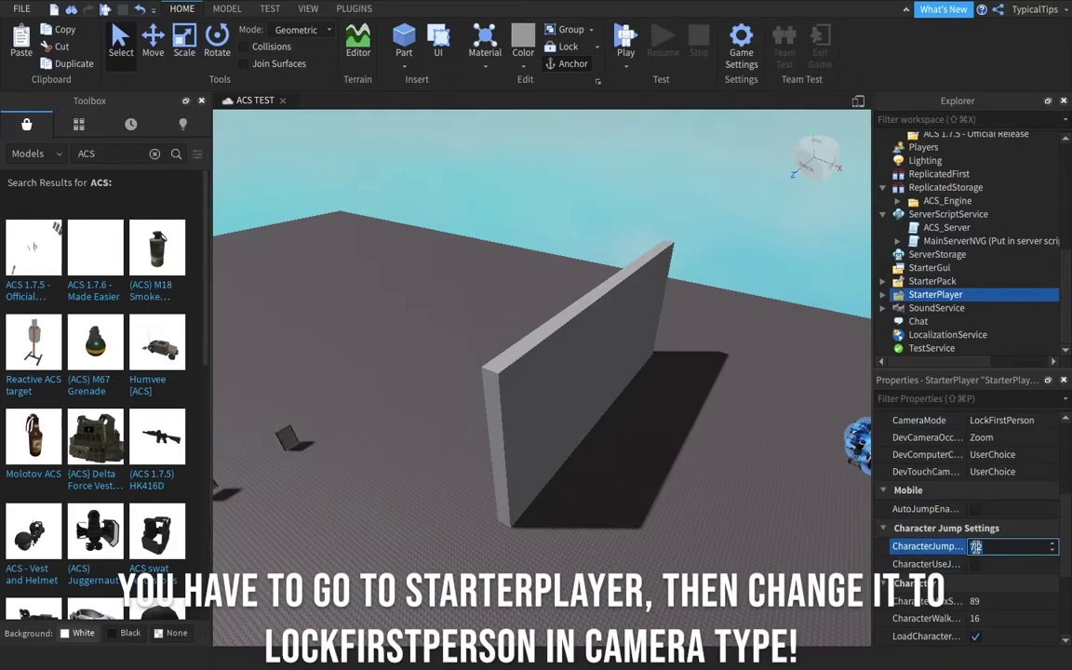
type("0")
key("Return")
scroll(964, 603, "down", 2)
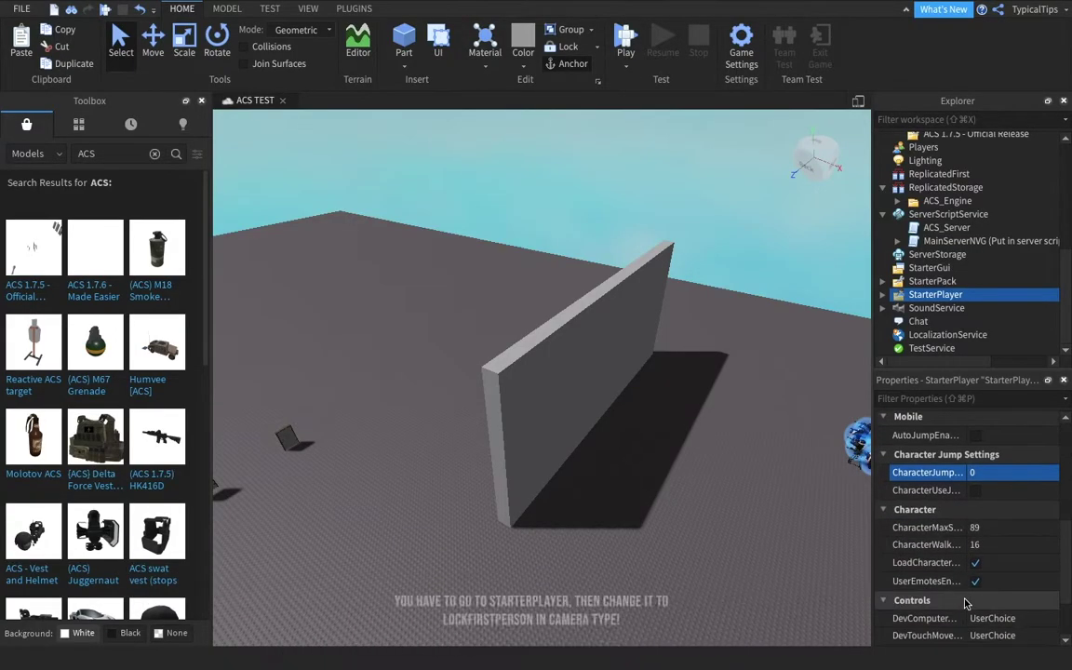
left_click(977, 582)
Start a new play test, equip the Shield to try it, and put it away
left_click(270, 8)
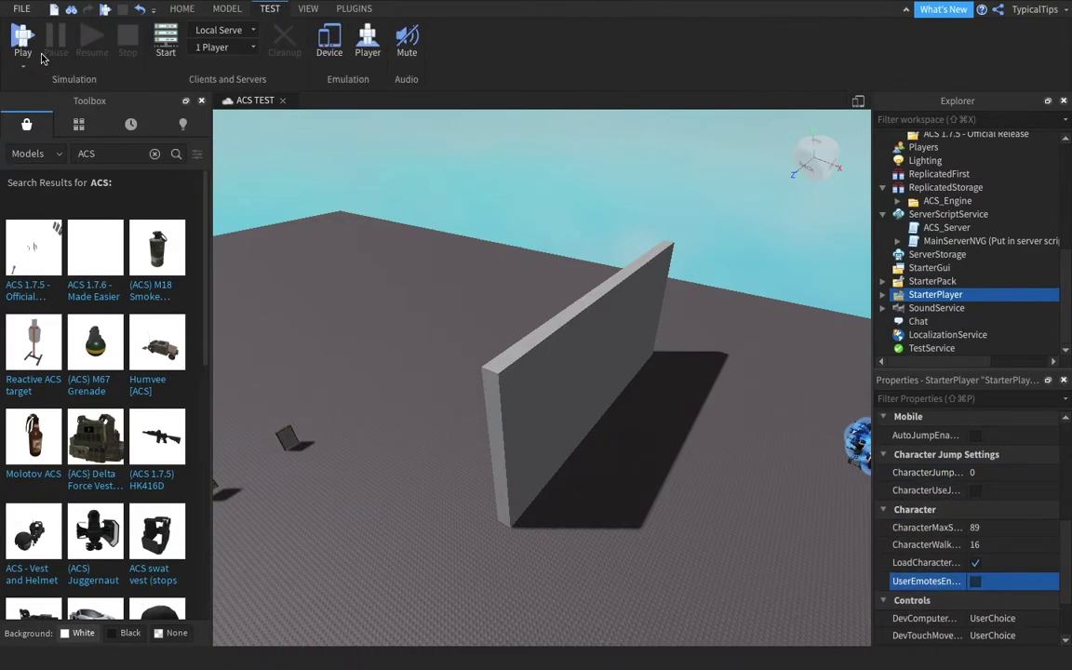
left_click(22, 42)
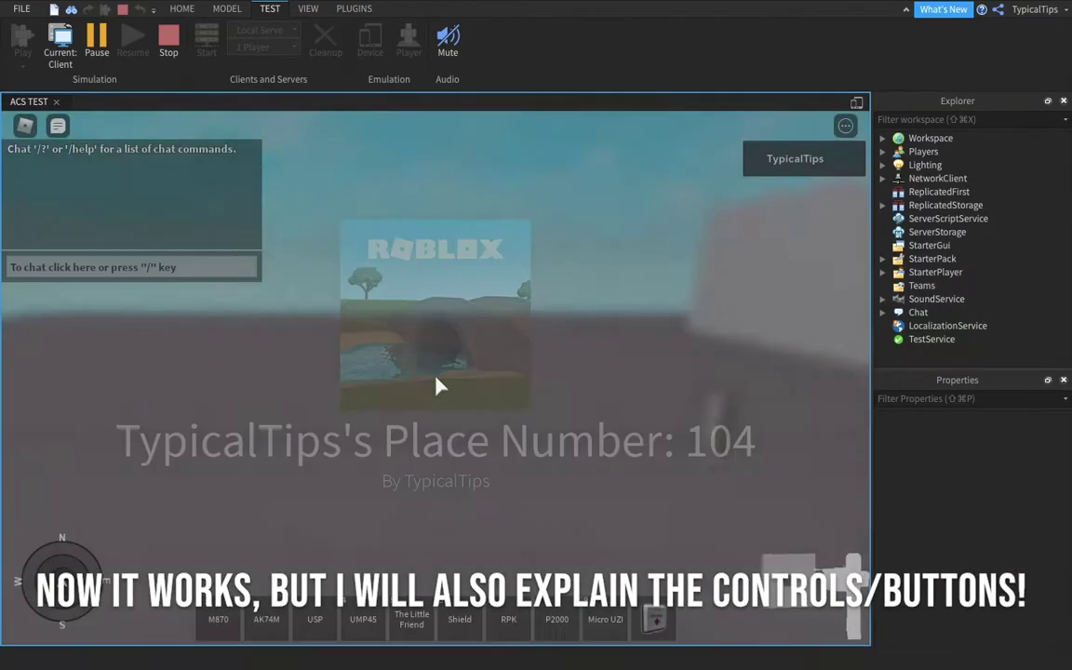
key("6")
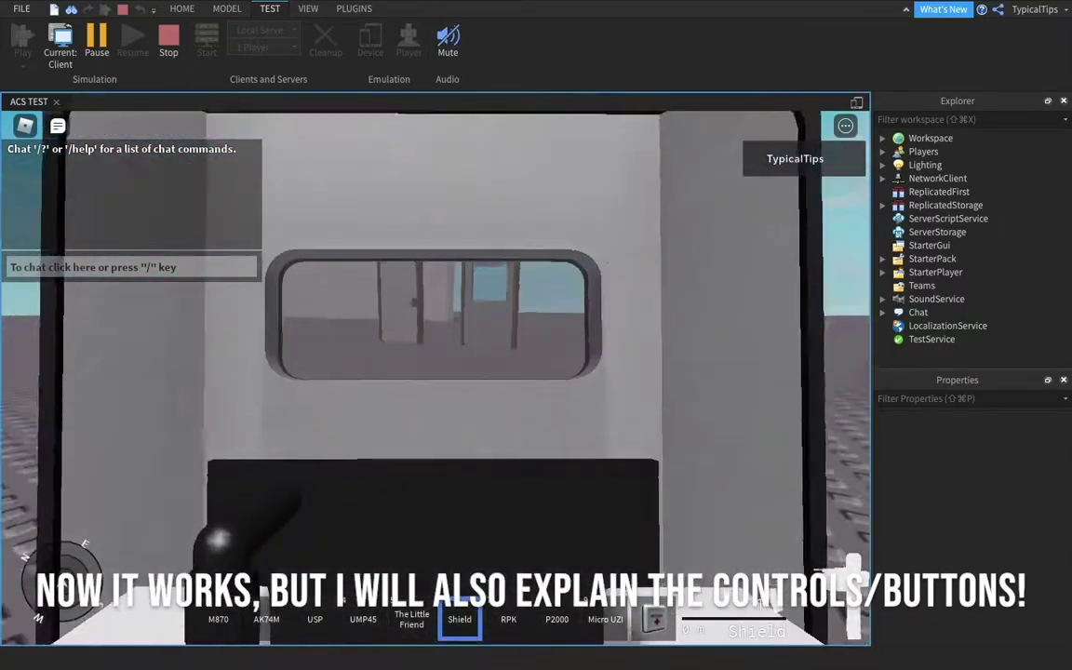
key("6")
Equip the RPK, walk toward the wooden breach walls, and test aiming and firing it
key("8")
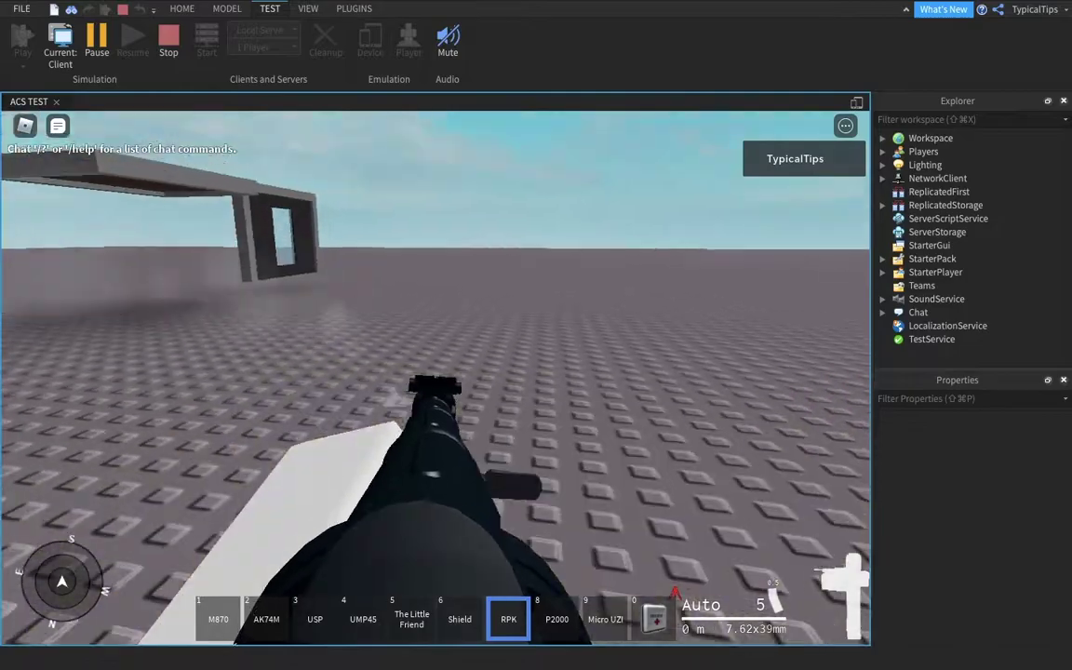
right_click(436, 377)
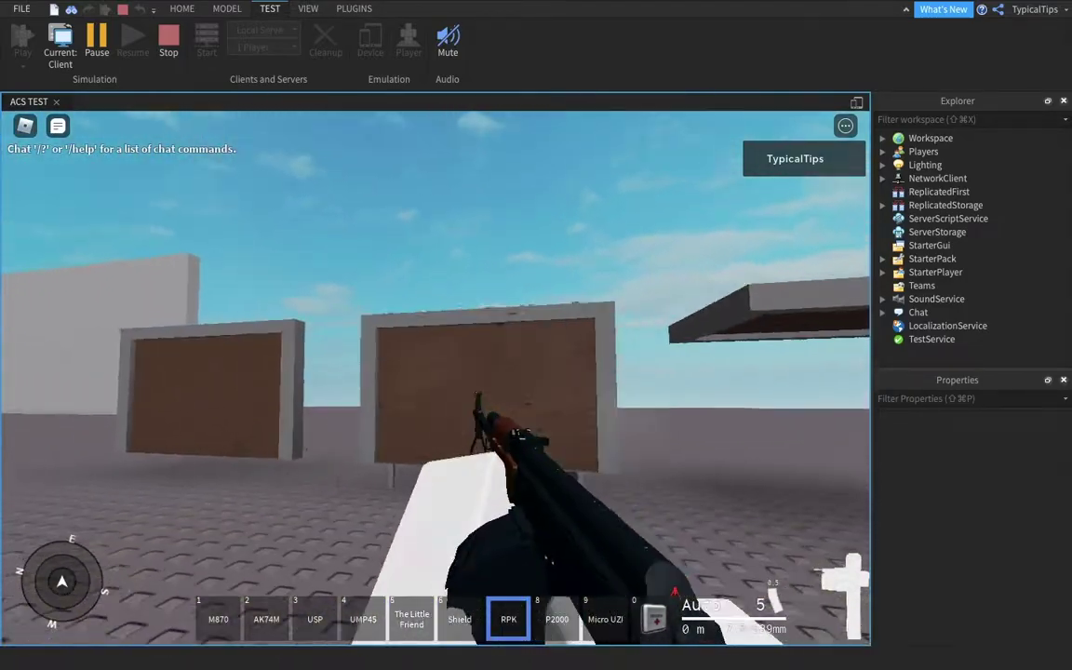
key("w")
right_click(435, 377)
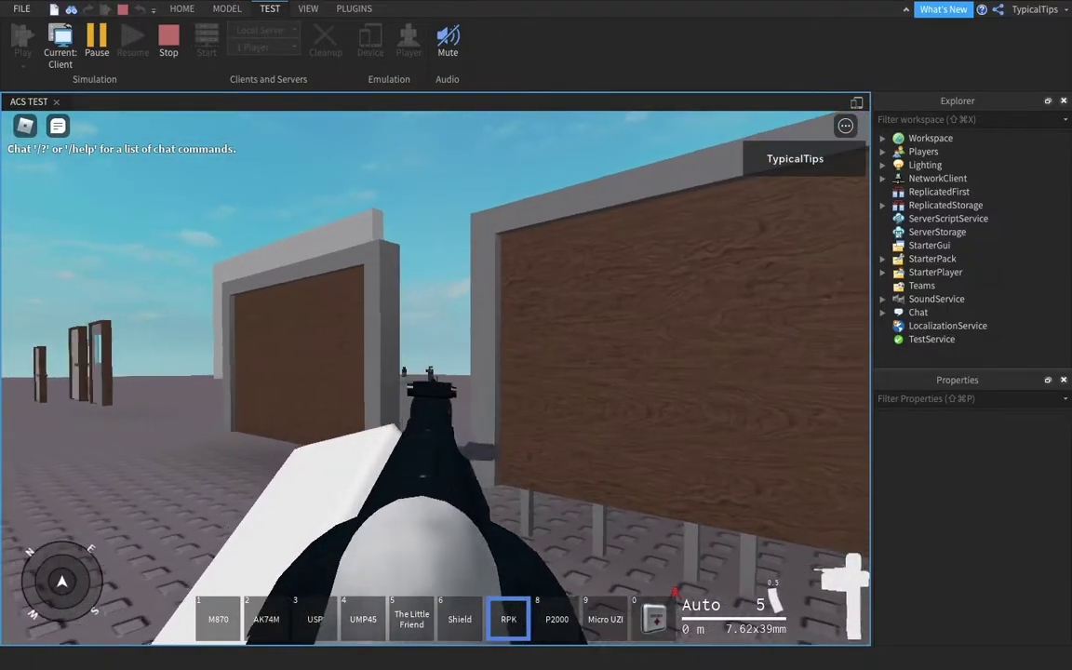
left_click(436, 378)
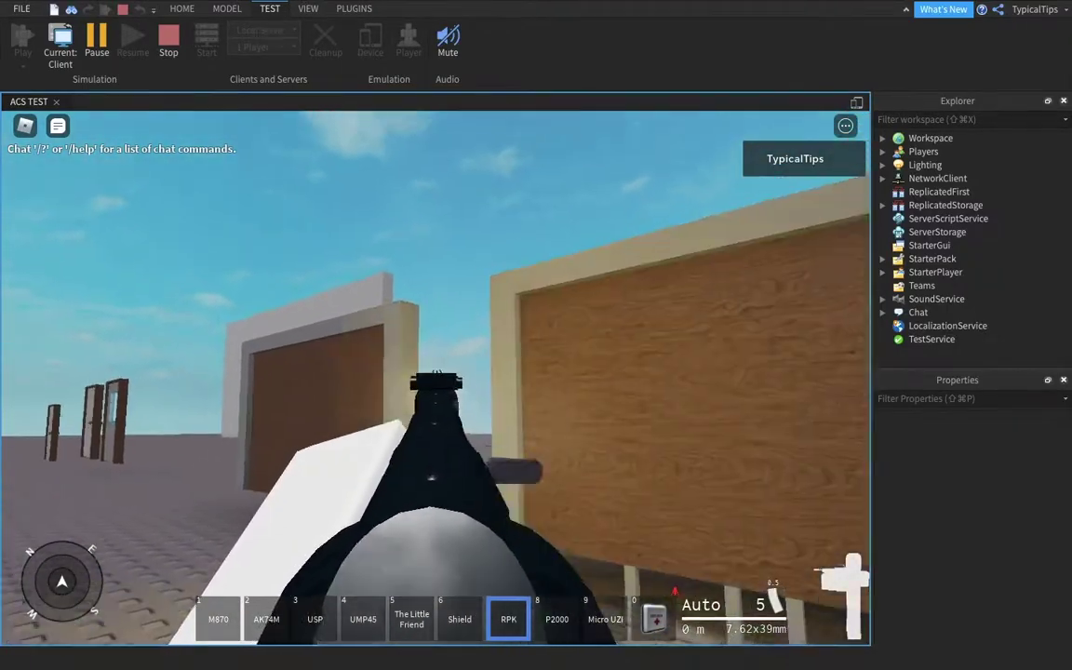
Equip The Little Friend, move along the wooden breach wall, and test leaning to the left
key("5")
key("w")
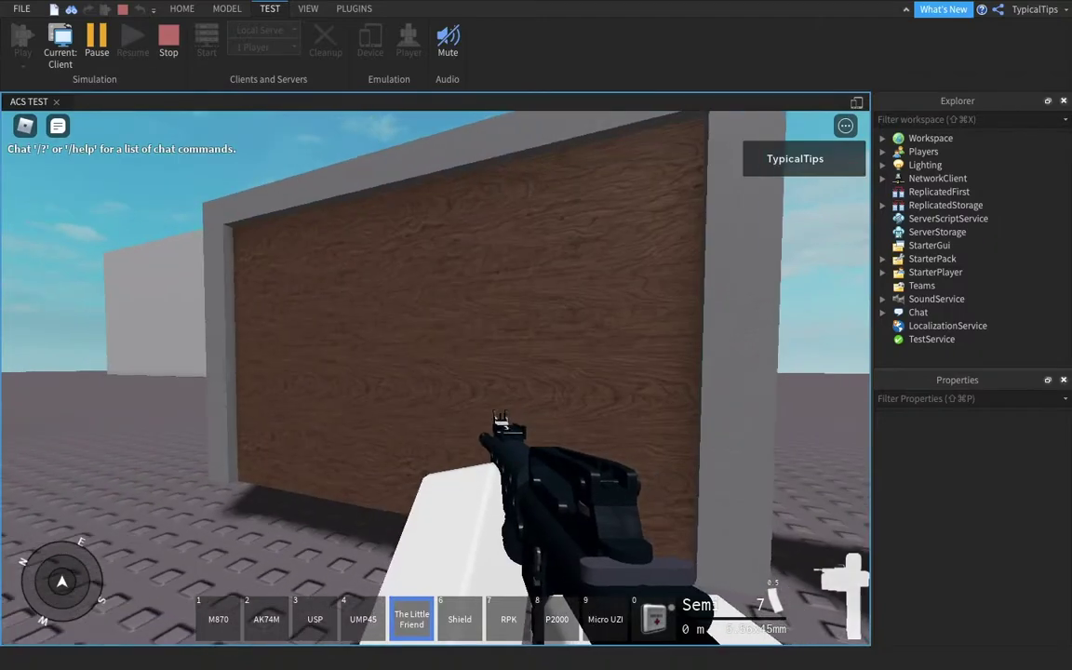
key("a")
key("w")
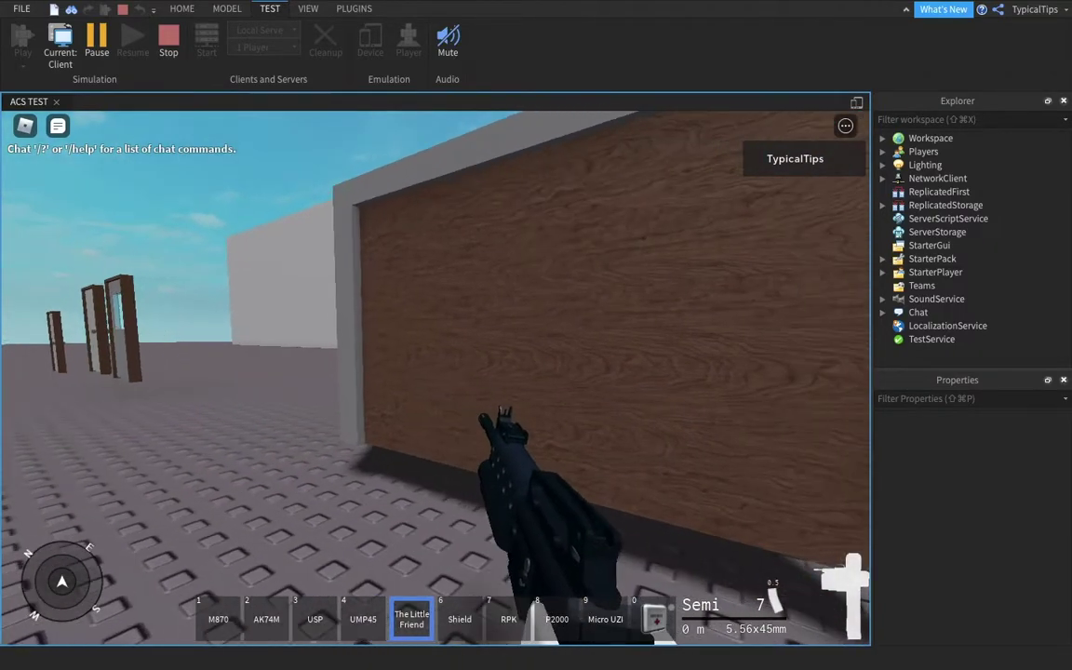
key("a")
key("q")
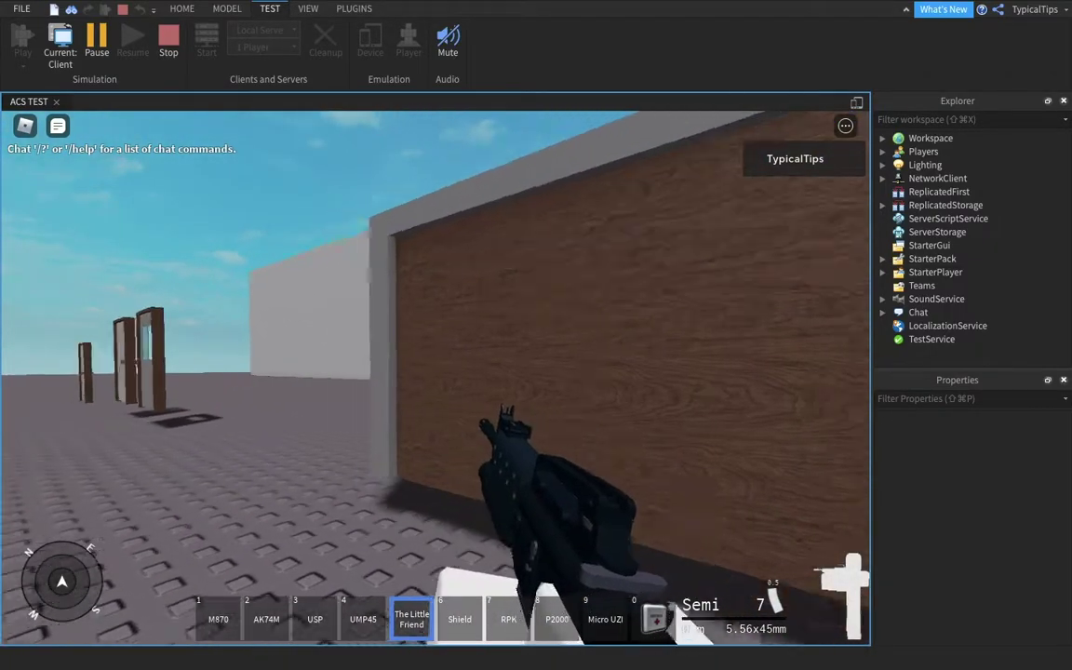
key("d")
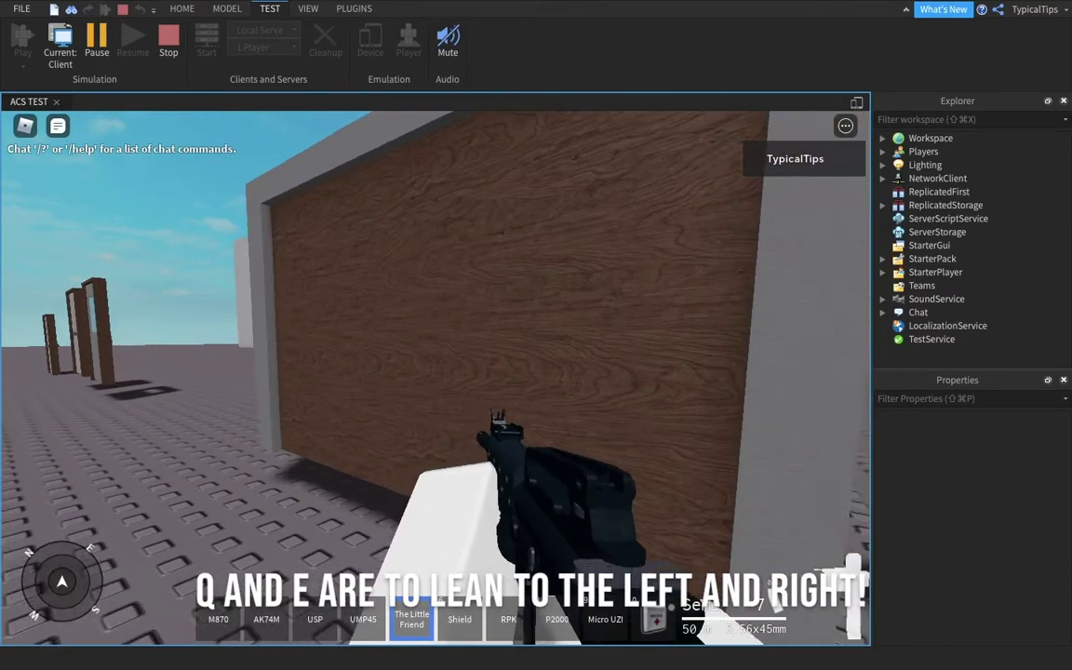
Sidestep around the edge of the wooden breach wall, test aiming and firing The Little Friend, and put it away
key("a")
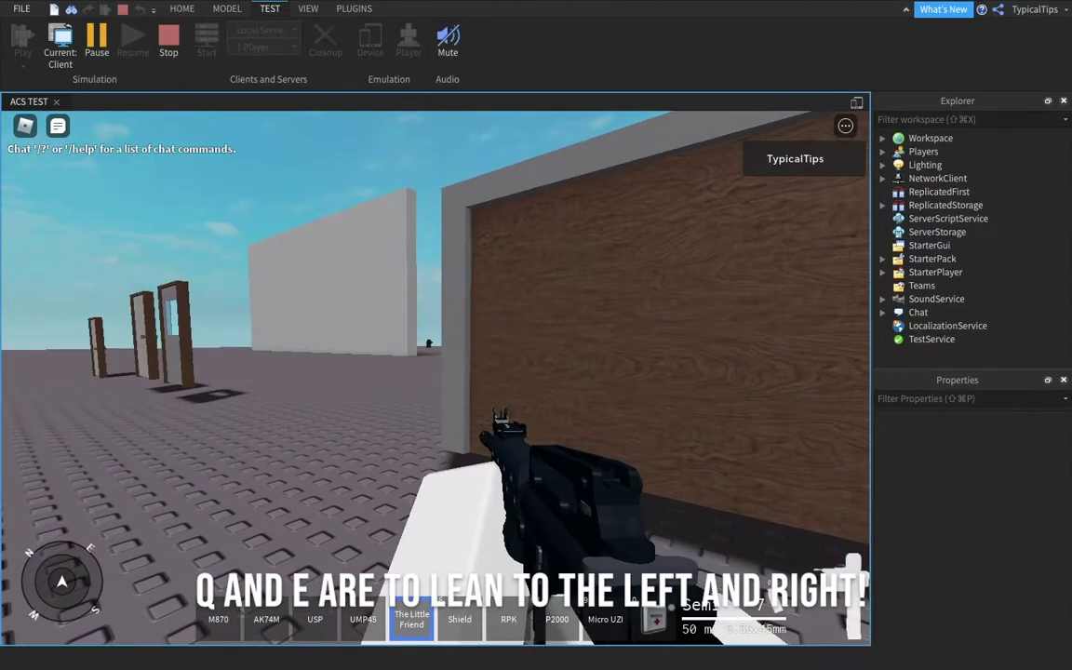
key("a")
left_click(436, 377)
key("d")
right_click(435, 376)
key("a")
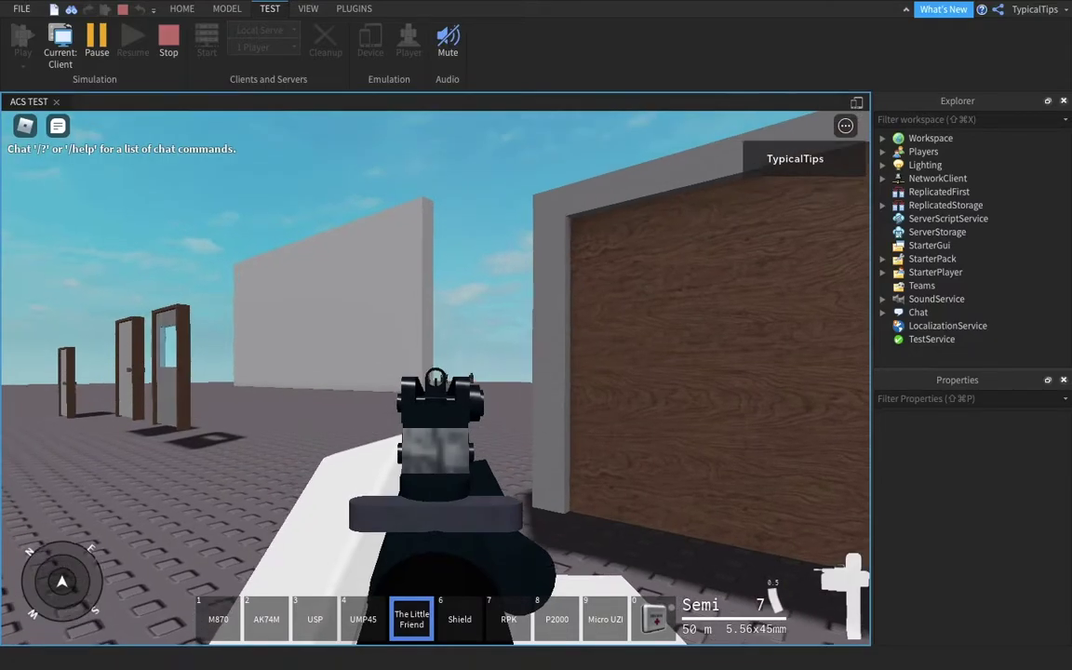
key("d")
left_click(435, 377)
right_click(435, 377)
key("5")
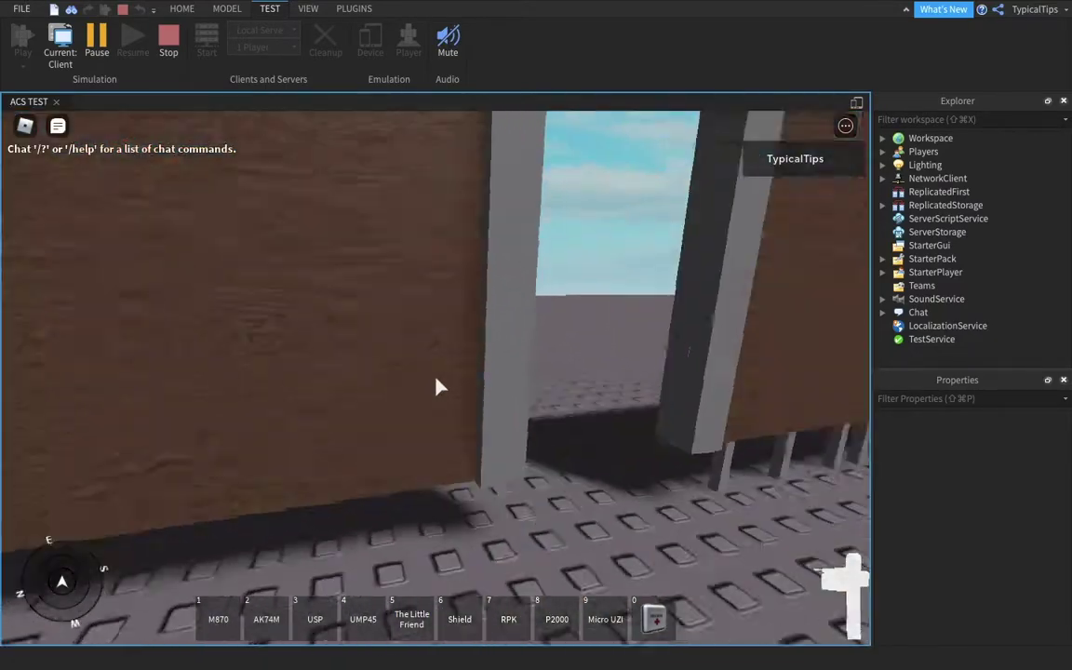
Place a Breach charge on the wooden wall with the interaction menu and back away for the explosion
key("ctrl")
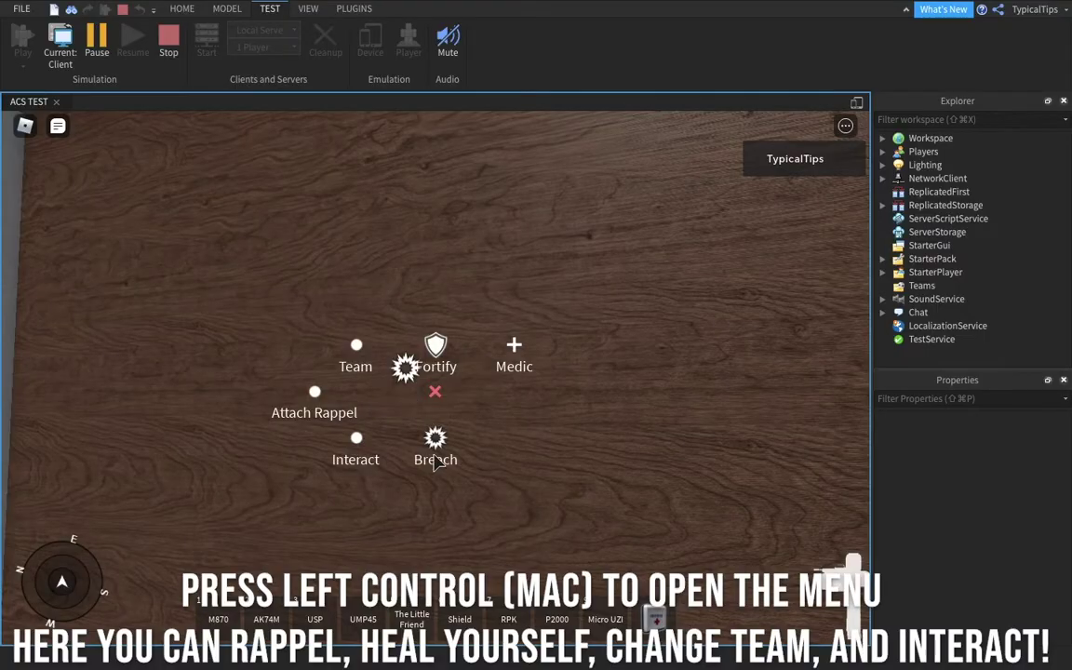
key("s")
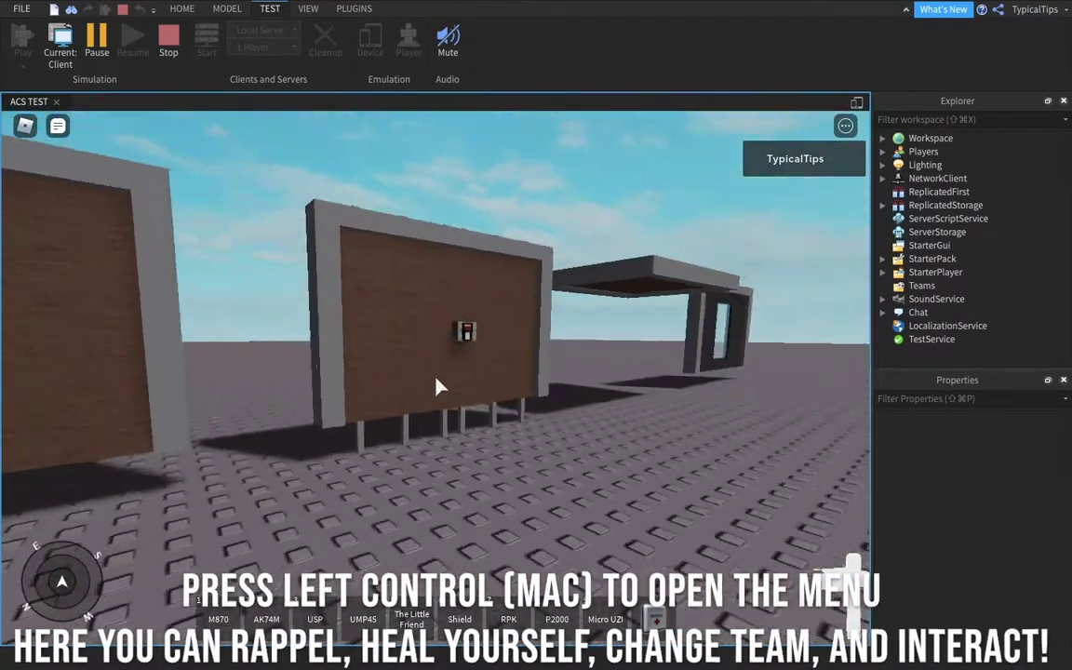
key("w")
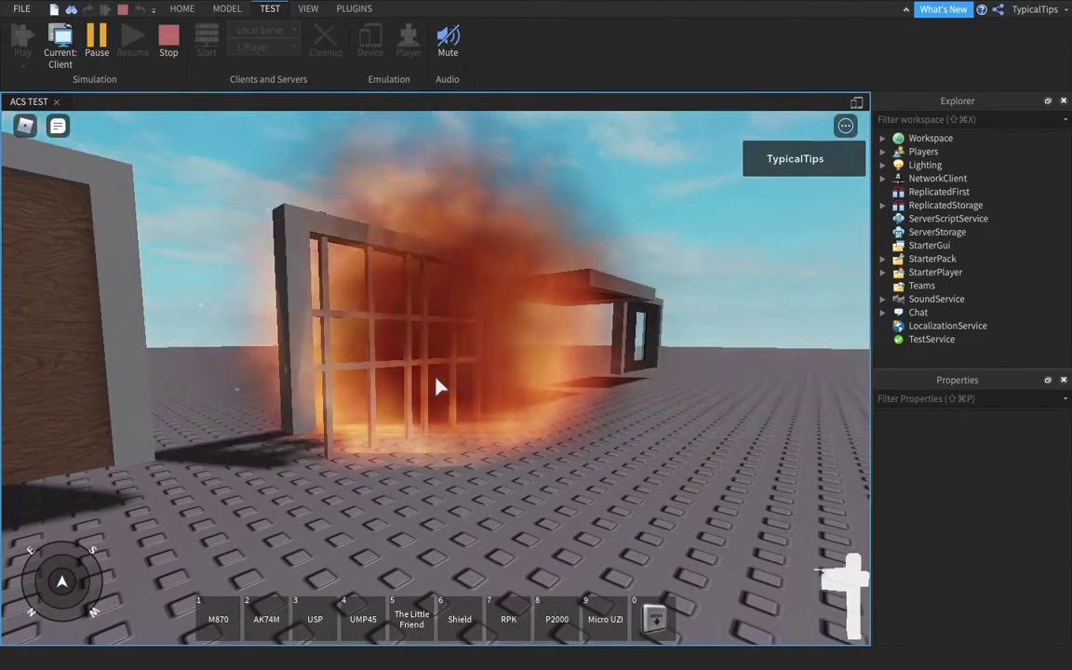
Fortify the neighbouring wooden wall and check its interaction options for breaching
key("w")
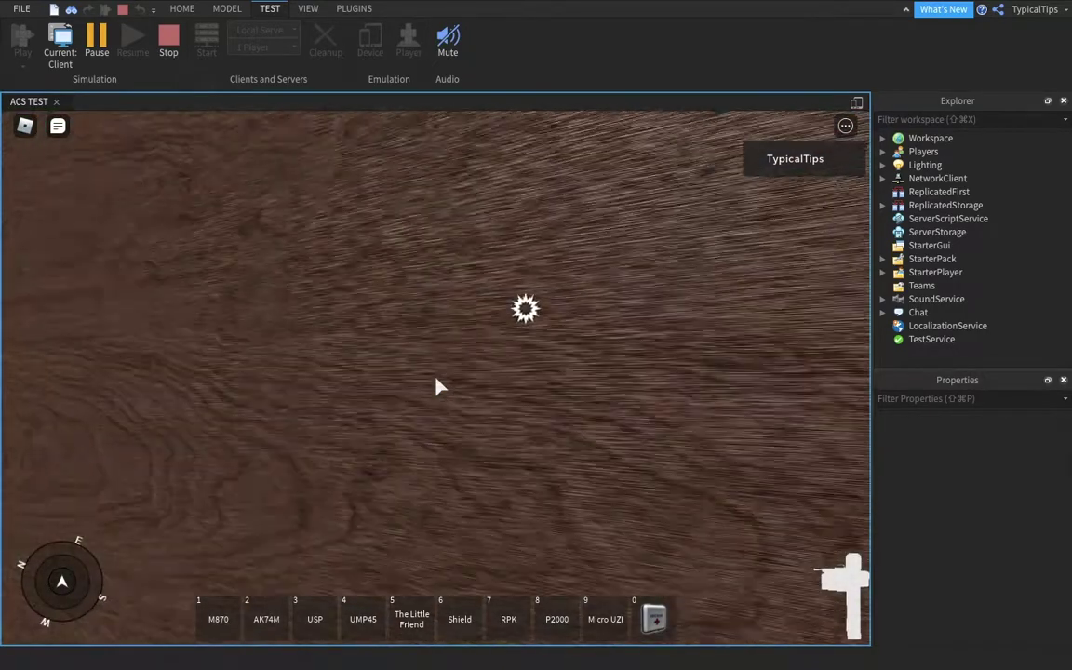
key("g")
left_click(439, 346)
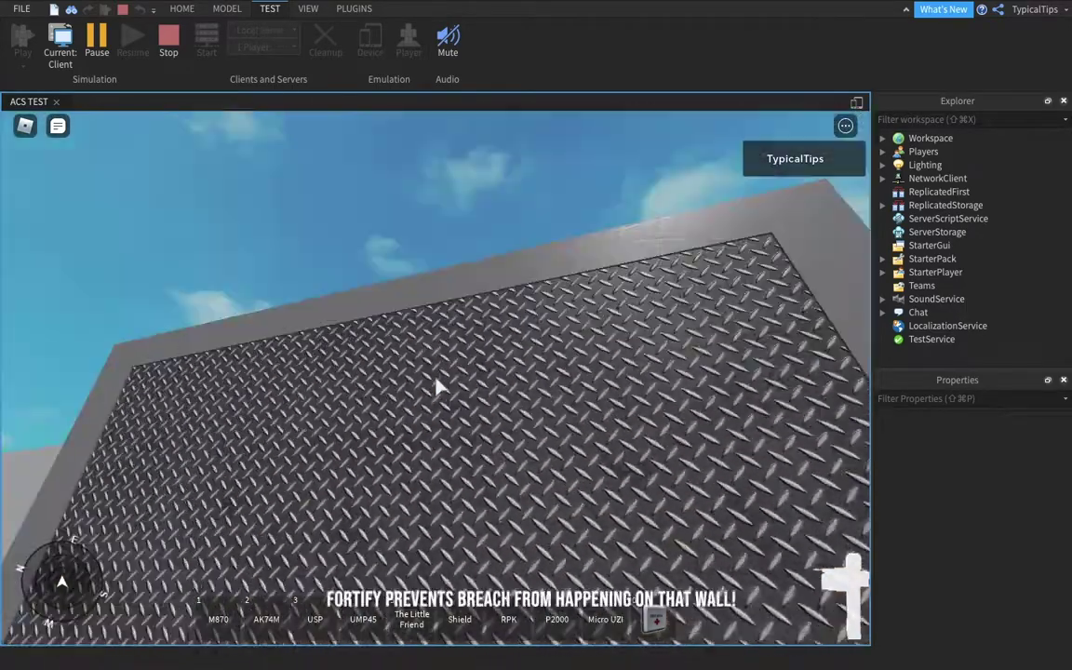
key("t")
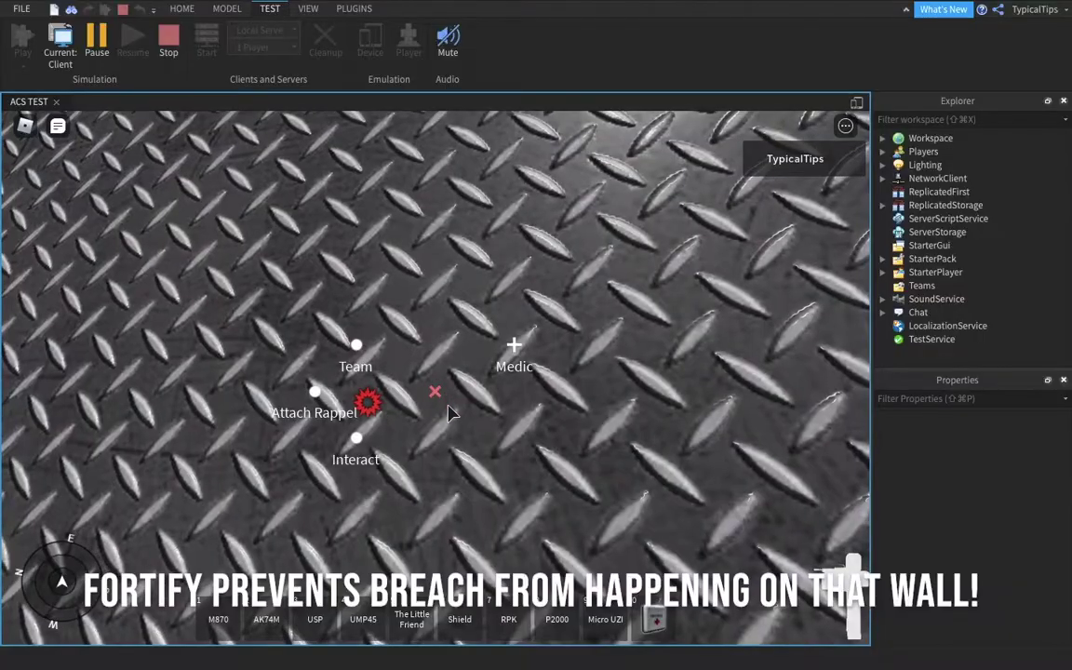
key("d")
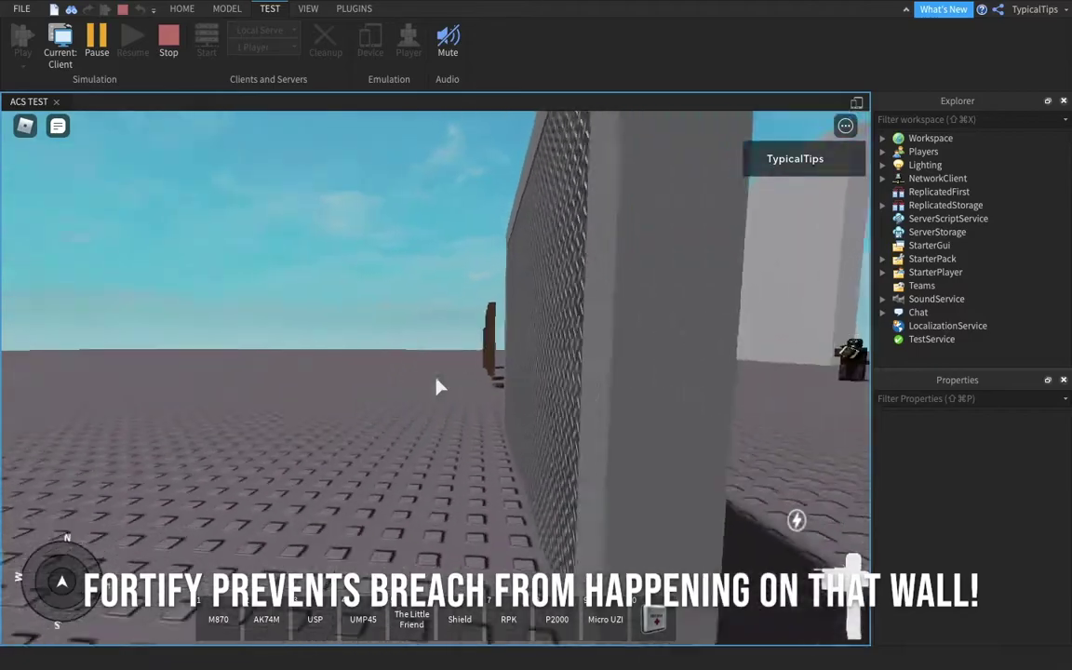
Equip The Little Friend, test leaning left around the fortified wall, and put the weapon away
key("a")
key("5")
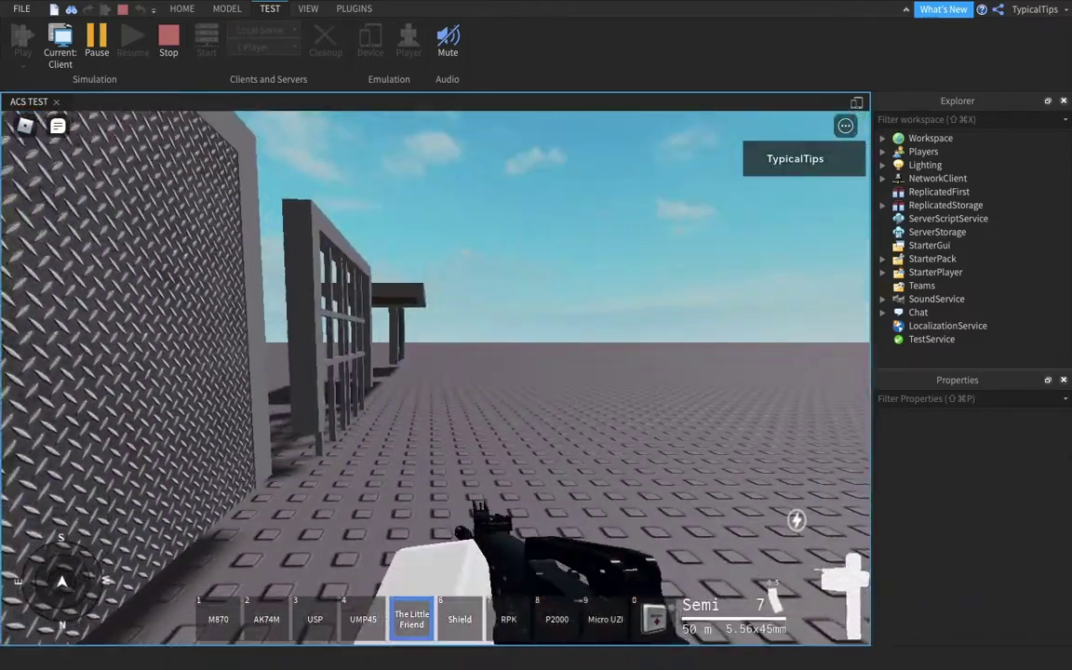
key("q")
key("q")
key("q")
key("q")
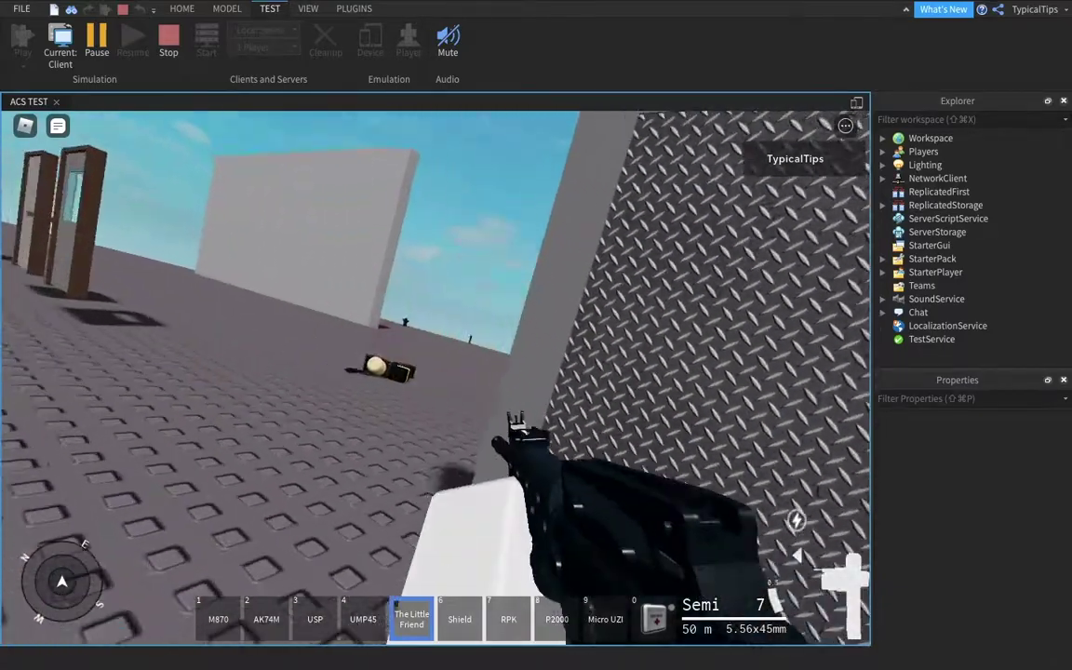
key("5")
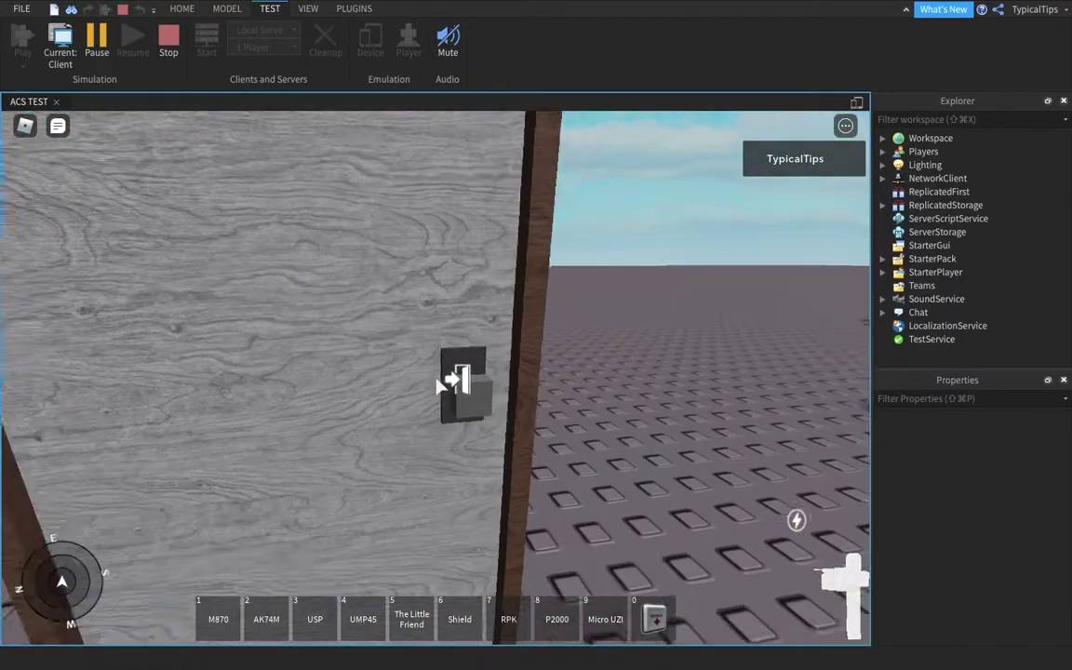
Equip The Little Friend at the wooden door and test aiming at its doorknob
key("5")
right_click(435, 377)
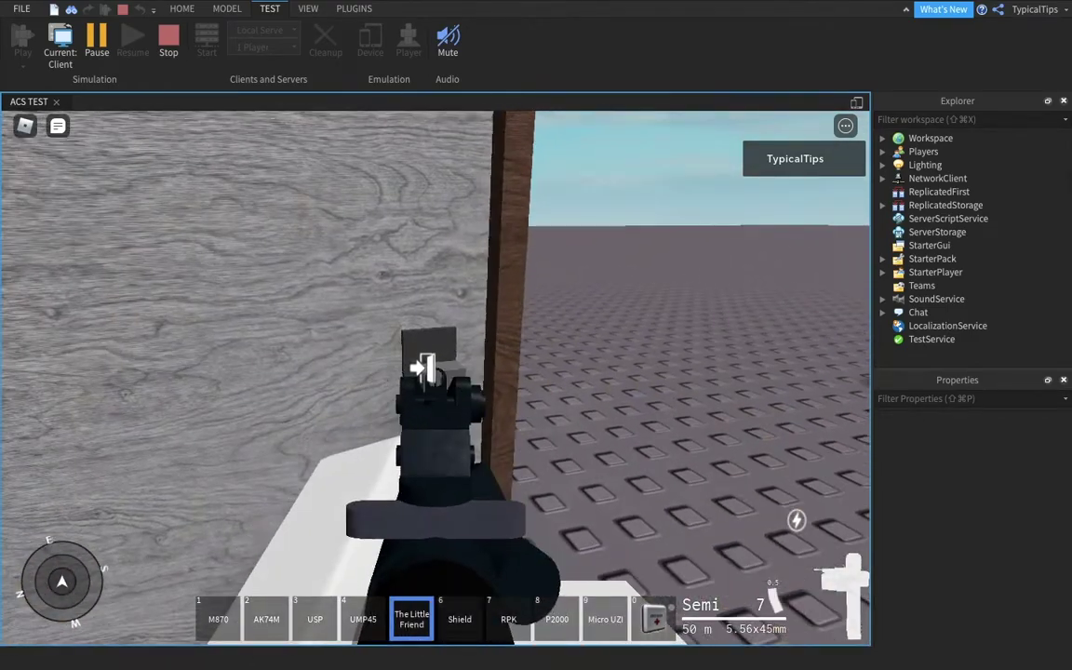
right_click(436, 378)
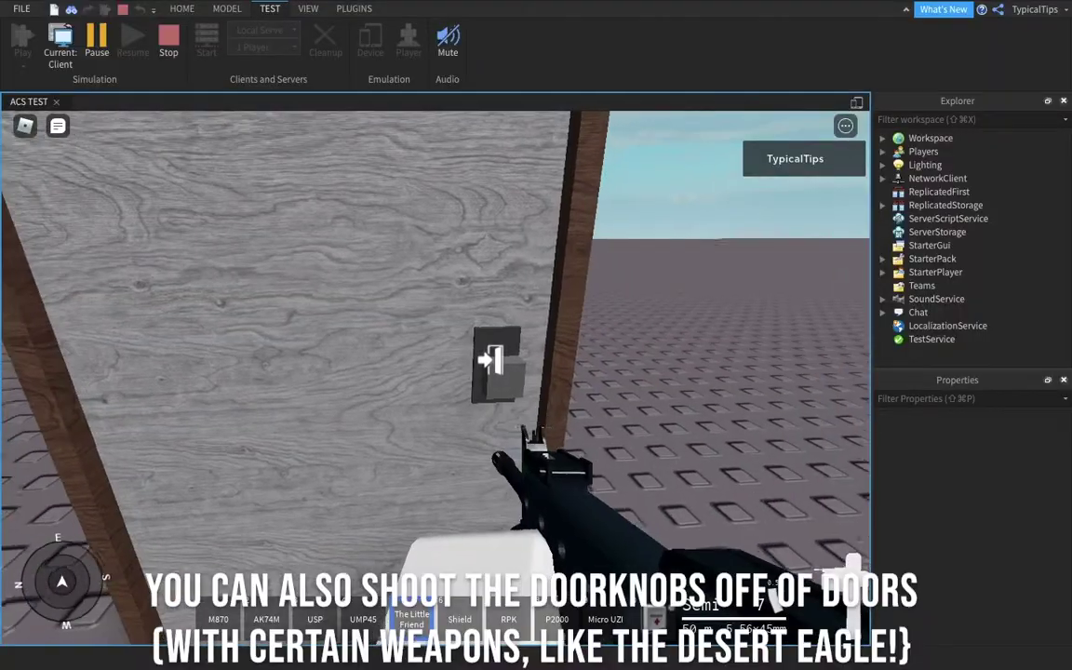
Examine the wooden door's Open/Close and Breach interaction options and leave the menu
key("w")
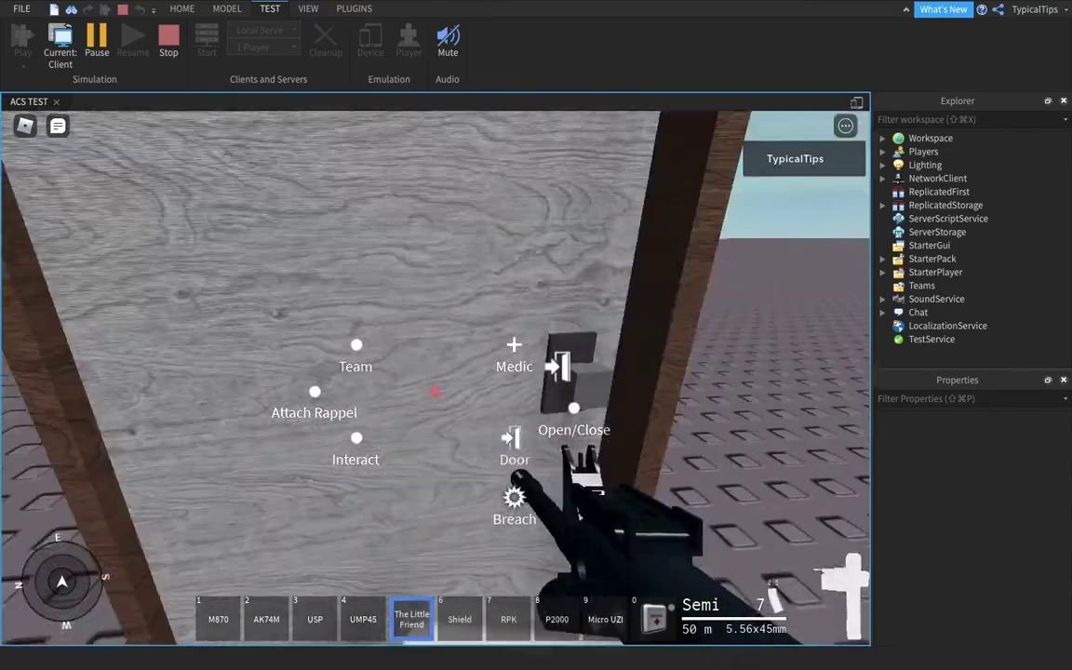
key("s")
left_click(435, 391)
key("w")
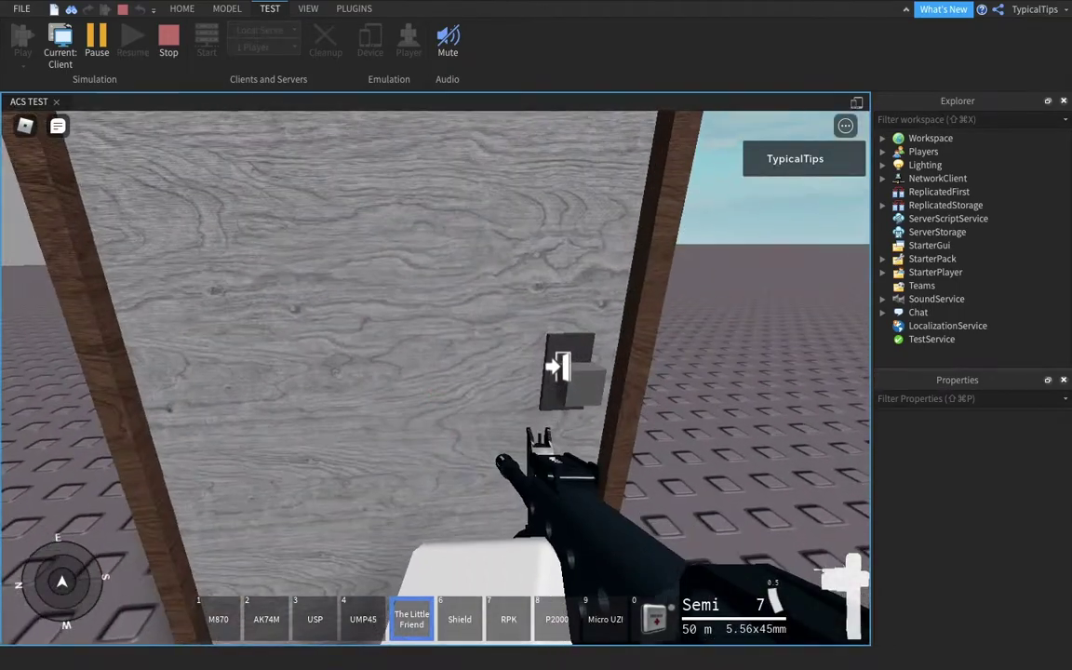
key("s")
Equip the M870, check the backpack, and place a Breach charge on the wooden door before backing away
key("1")
key("Tab")
key("grave")
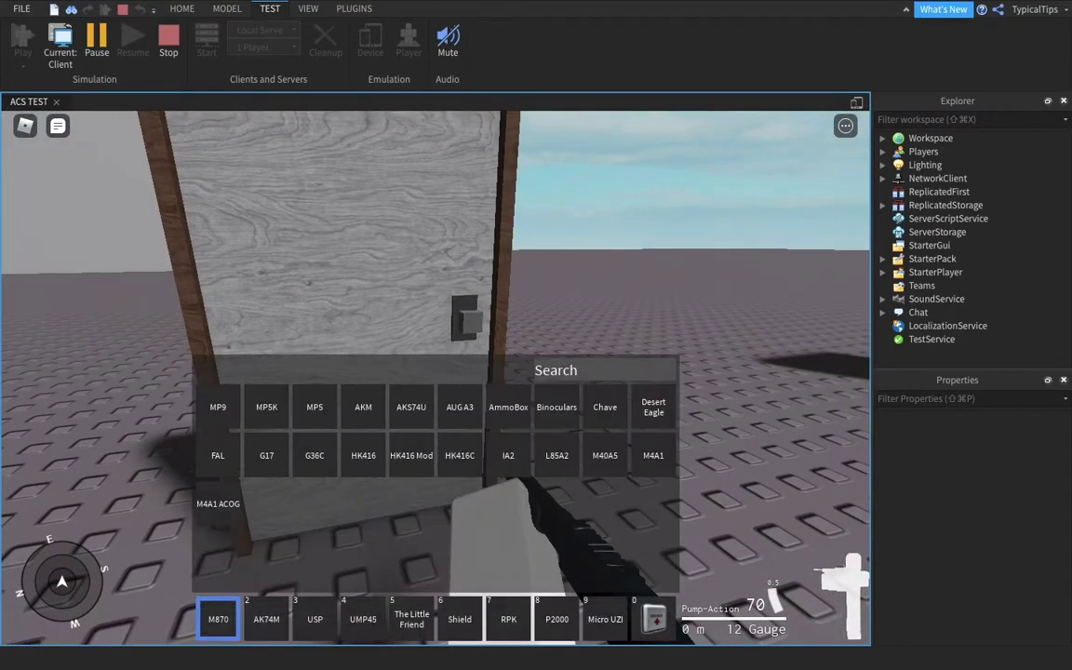
key("grave")
key("w")
key("alt")
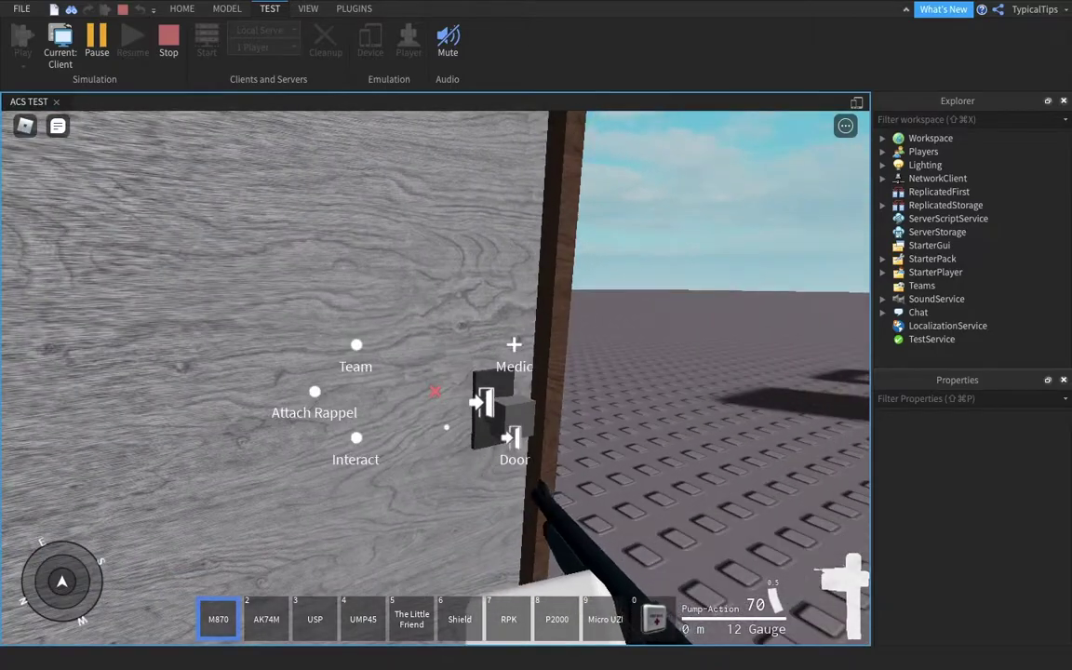
left_click(518, 510)
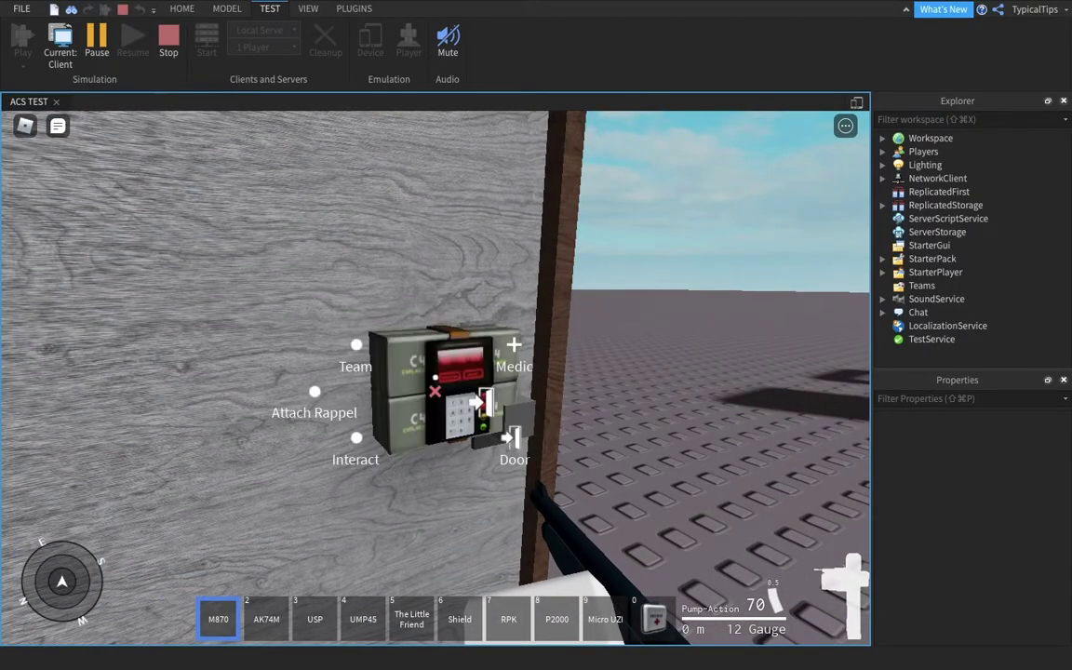
key("s")
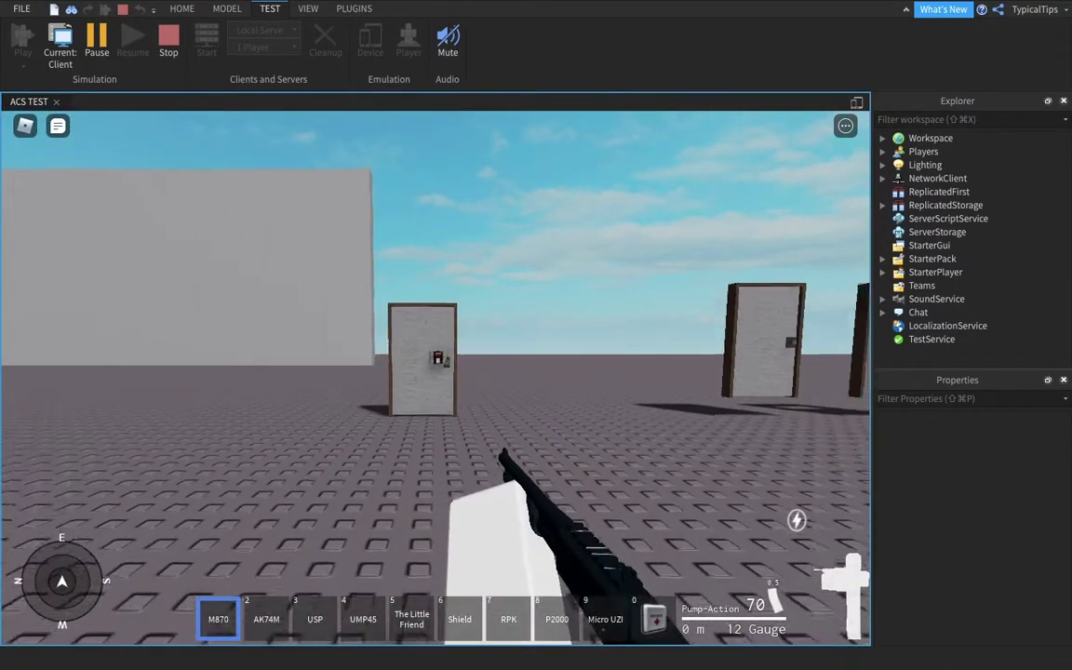
Aim the M870 toward the charged door, raise the Shield for the blast, and put it away
right_click(436, 378)
key("6")
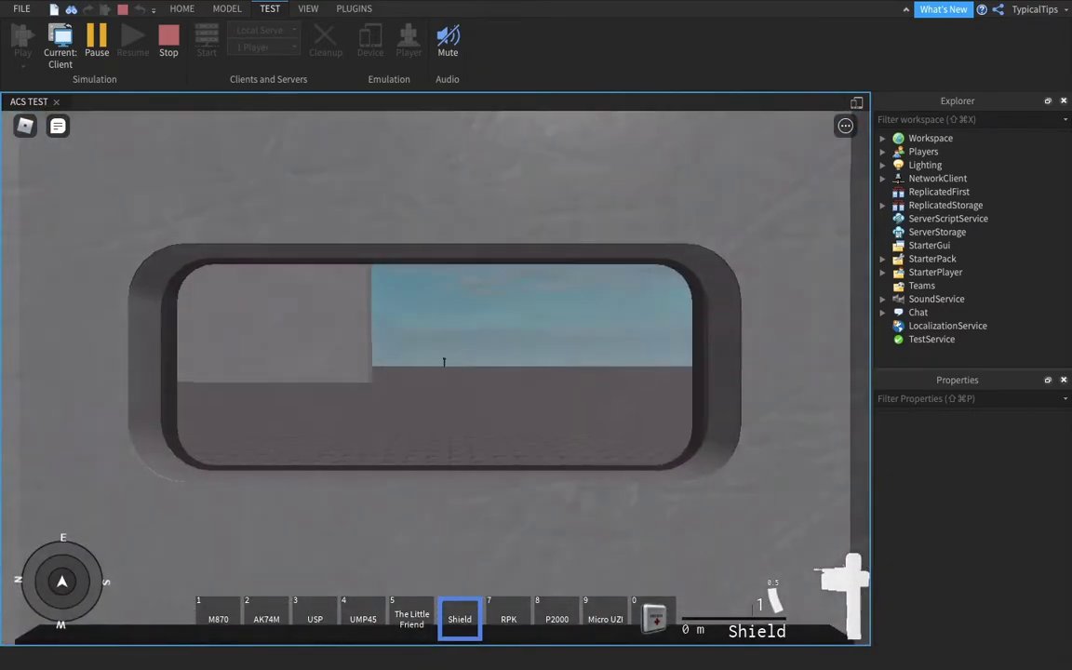
key("6")
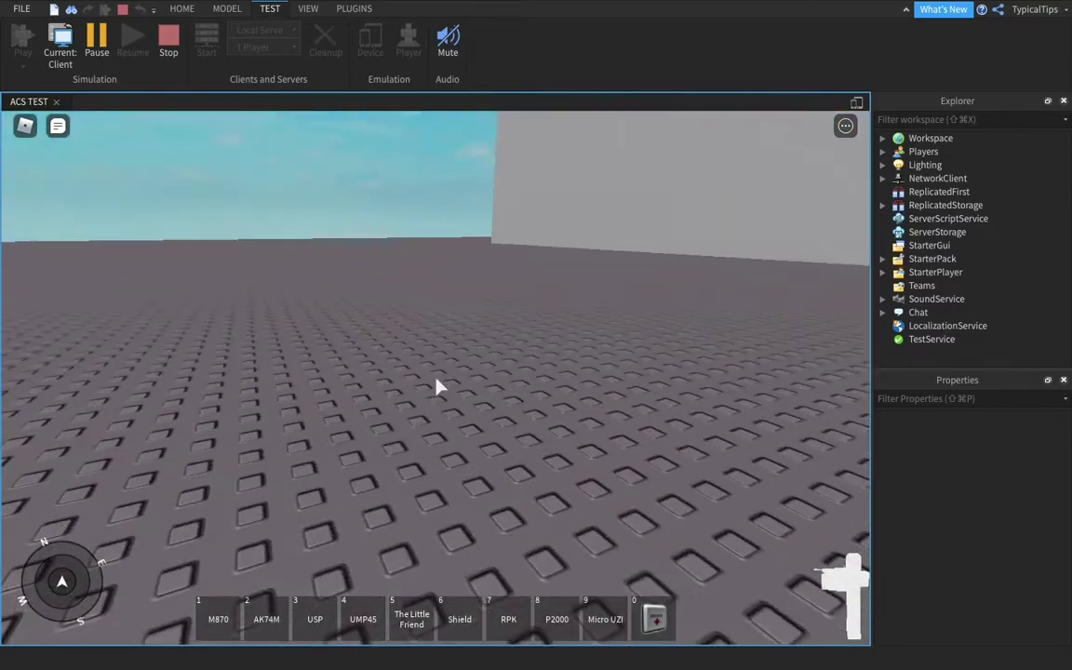
Walk to the locked wooden door, equip the Chave key from the backpack, and switch to third-person view
key("w")
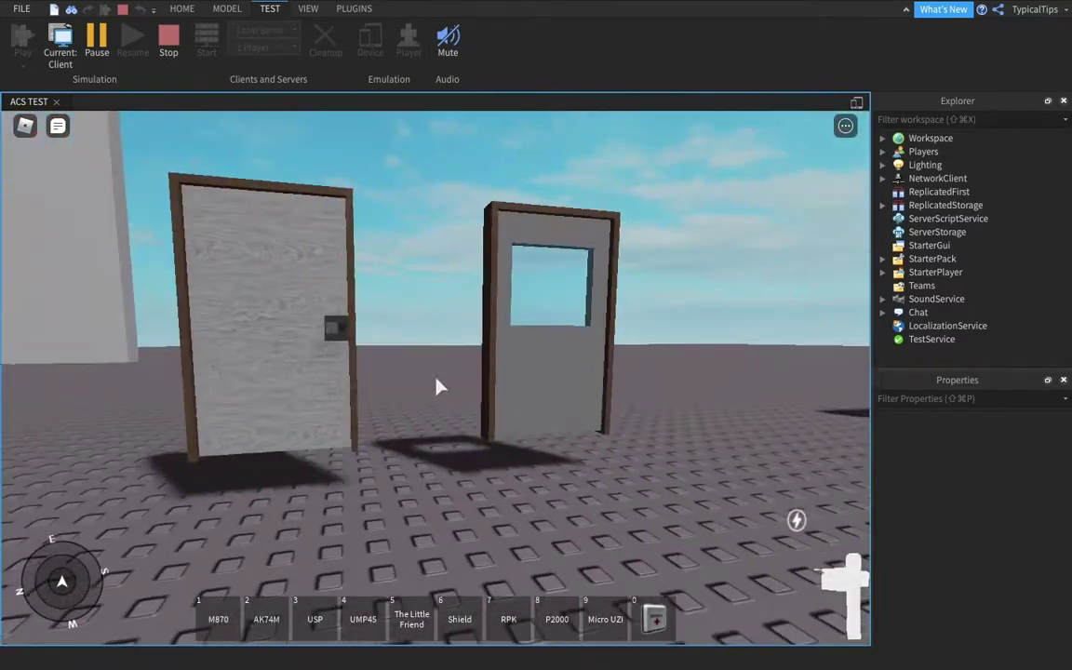
key("w")
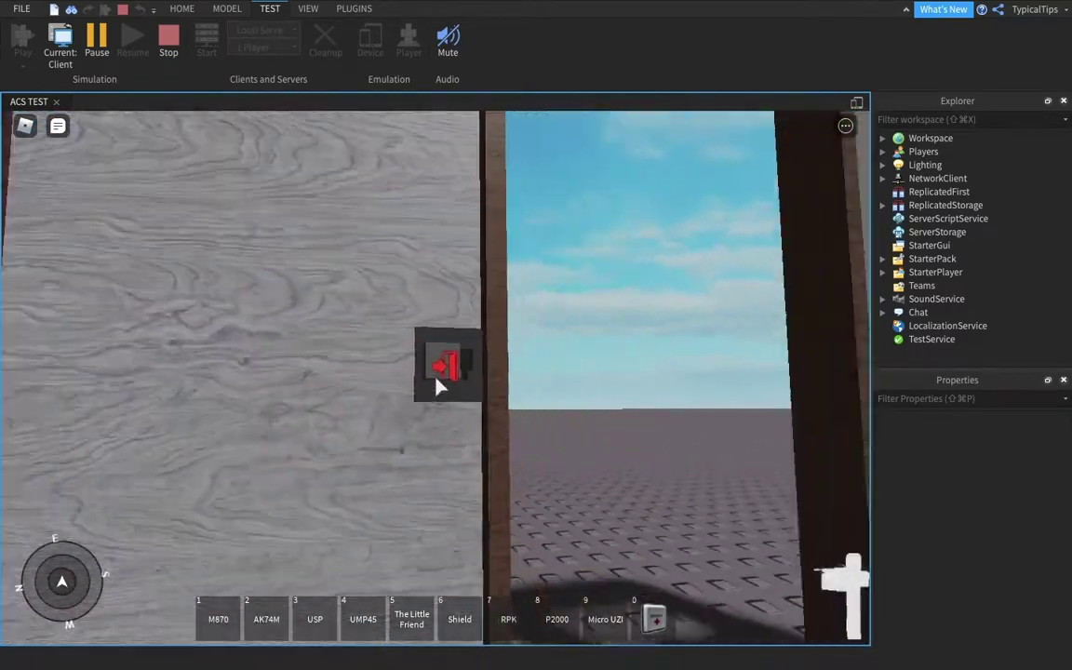
key("grave")
scroll(440, 387, "down", 3)
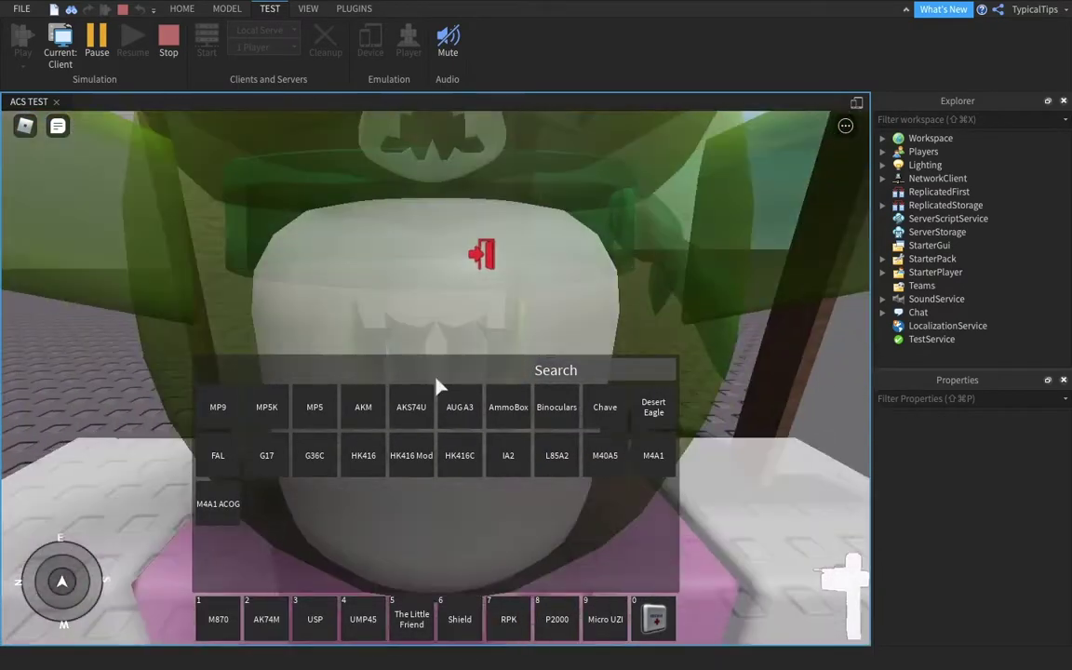
scroll(441, 387, "down", 4)
left_click(602, 412)
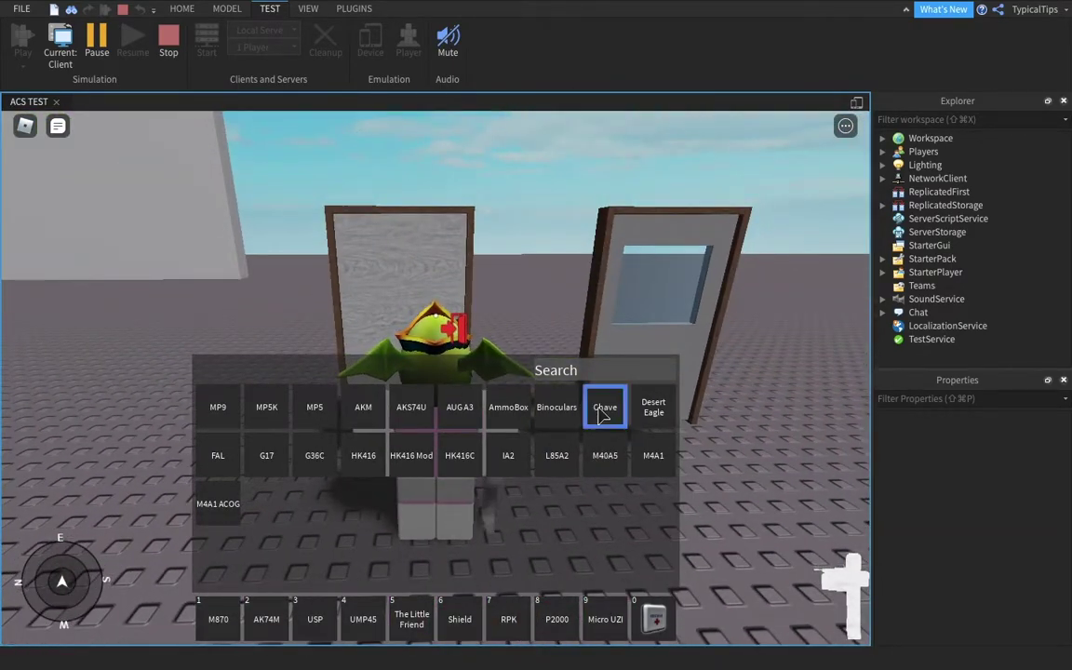
key("grave")
right_click_drag(584, 312, 582, 312)
Unlock the wooden door with the Chave key and open it through the Door interaction options
key("alt")
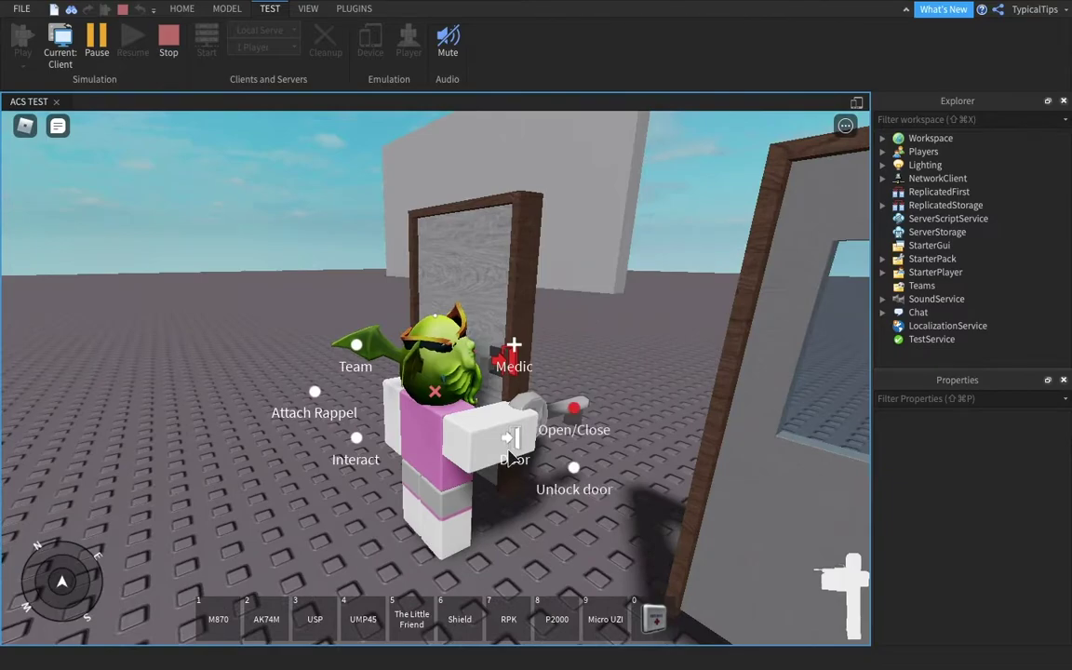
key("a")
key("d")
key("grave")
key("grave")
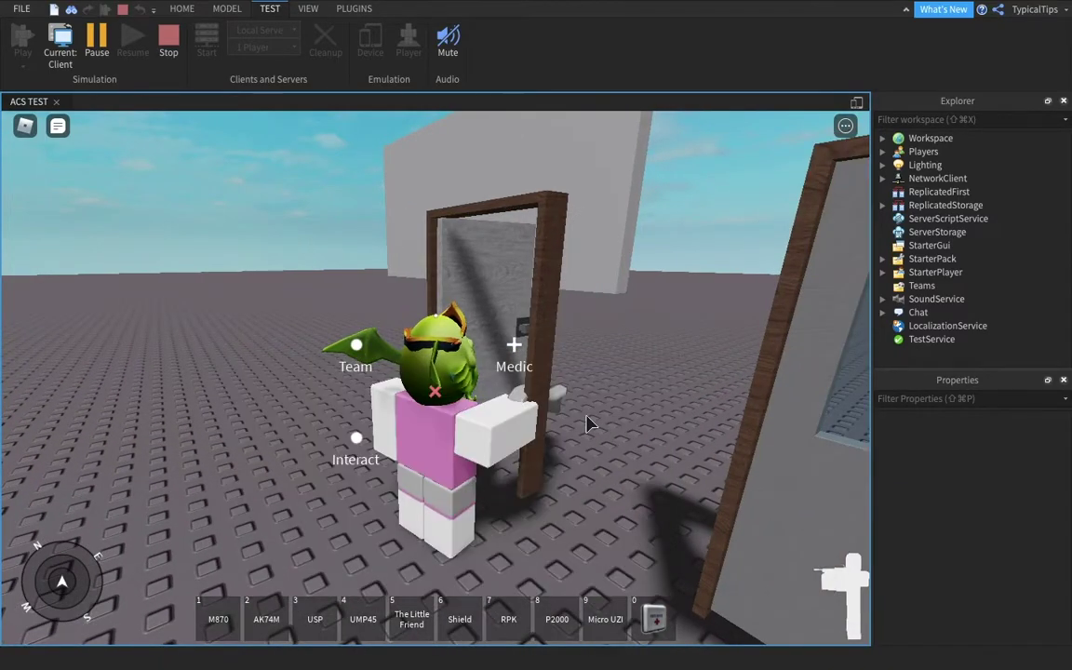
Close the wooden door and lock it through the Door interaction options
key("w")
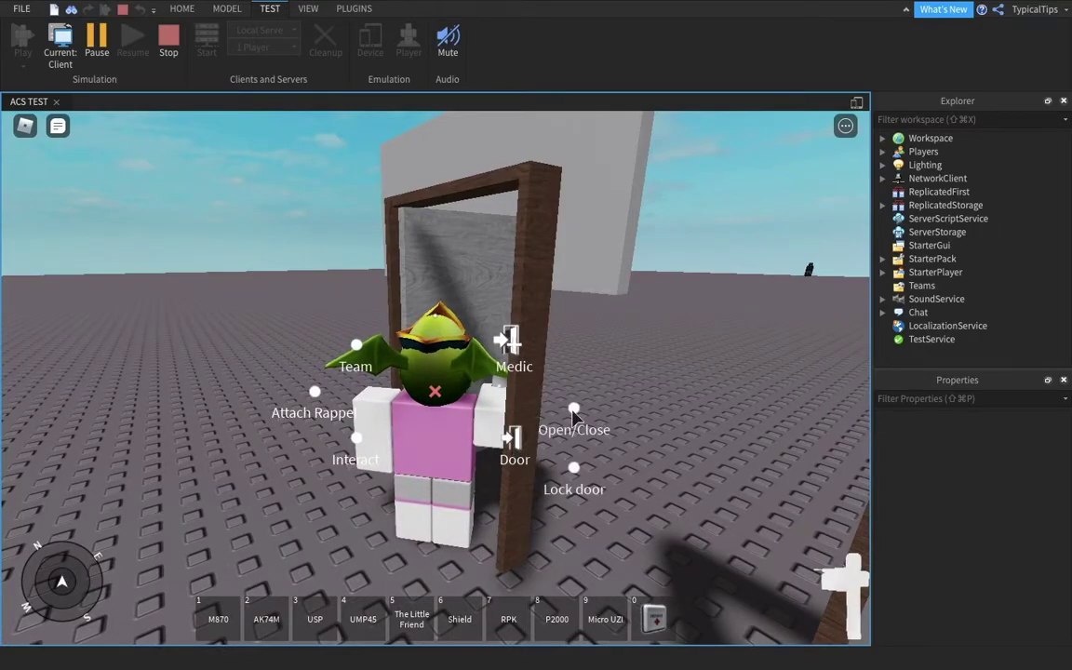
left_click(573, 423)
key("a")
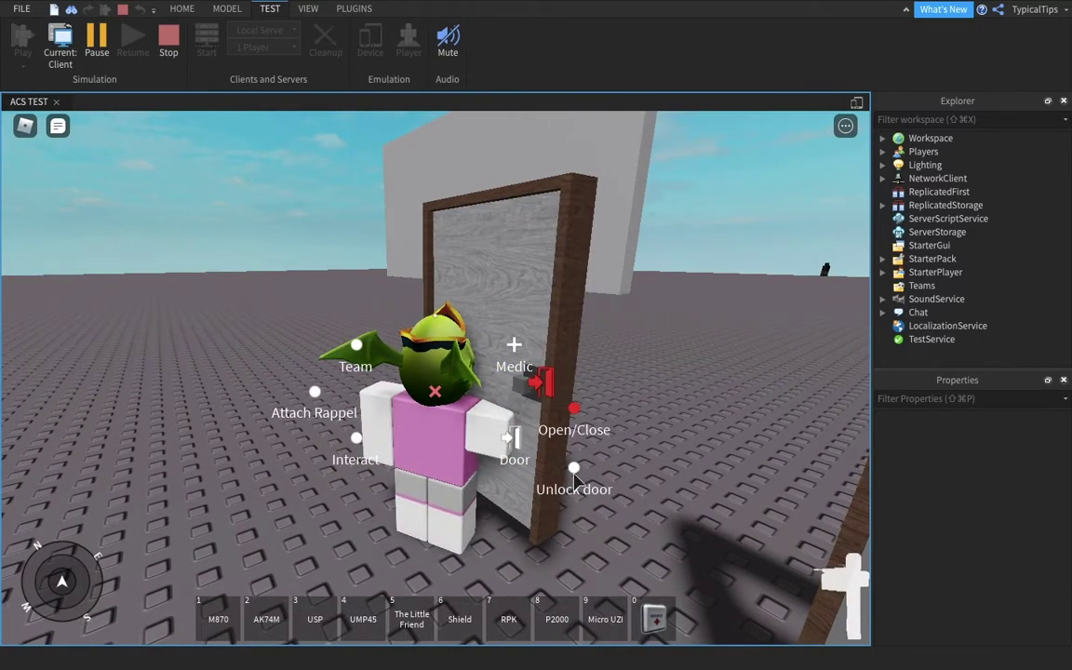
Equip and put away The Little Friend, equip the M870, and walk around the grey windowed door
key("5")
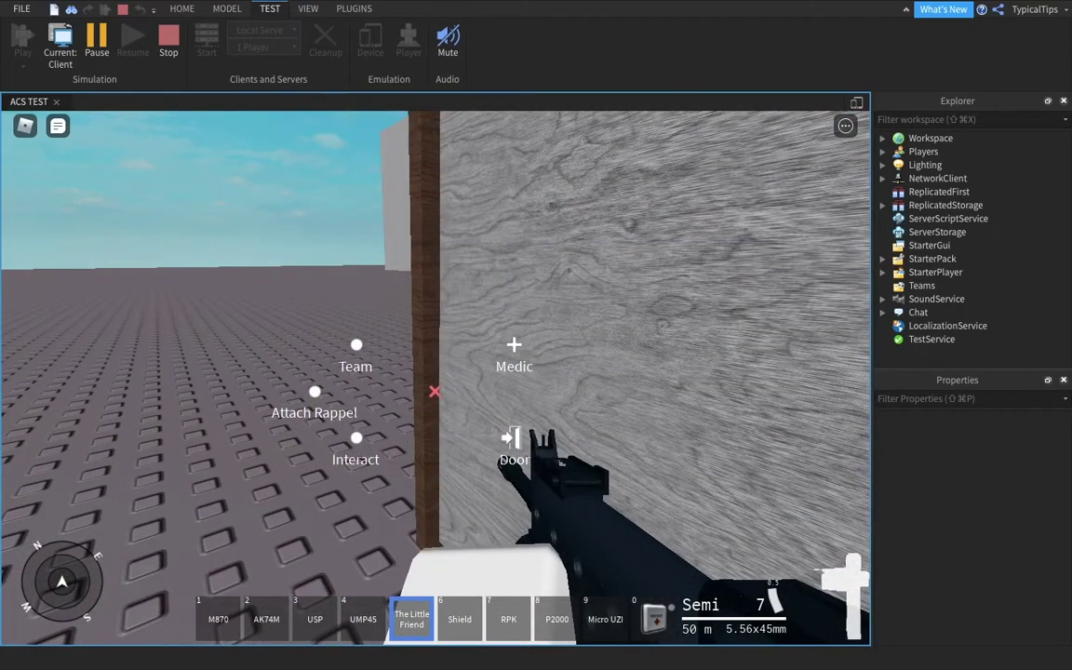
key("5")
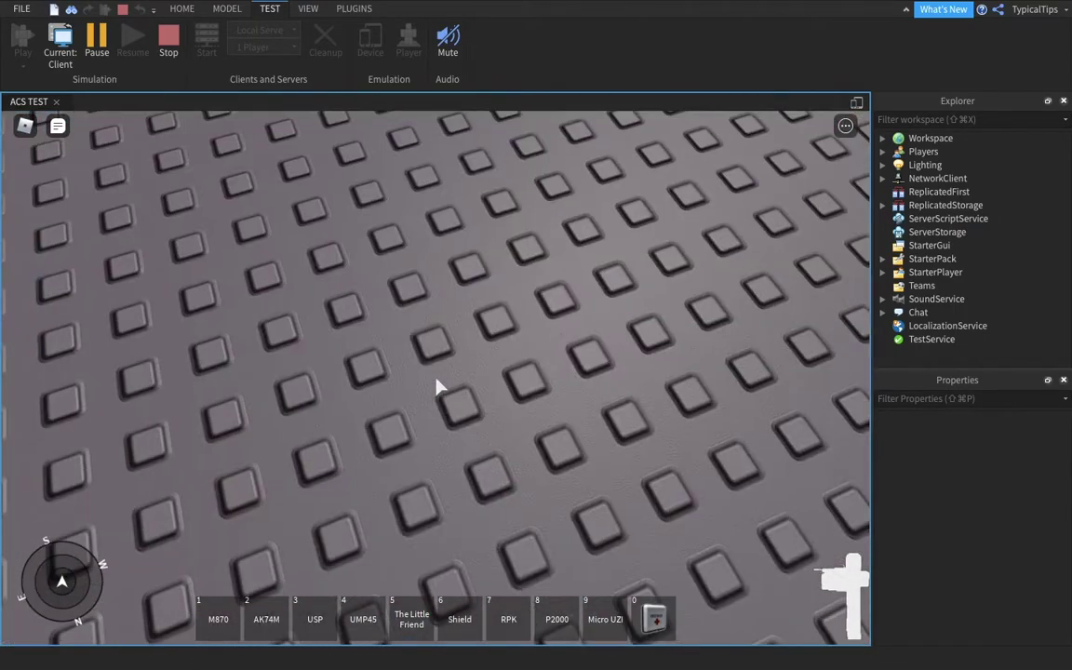
key("1")
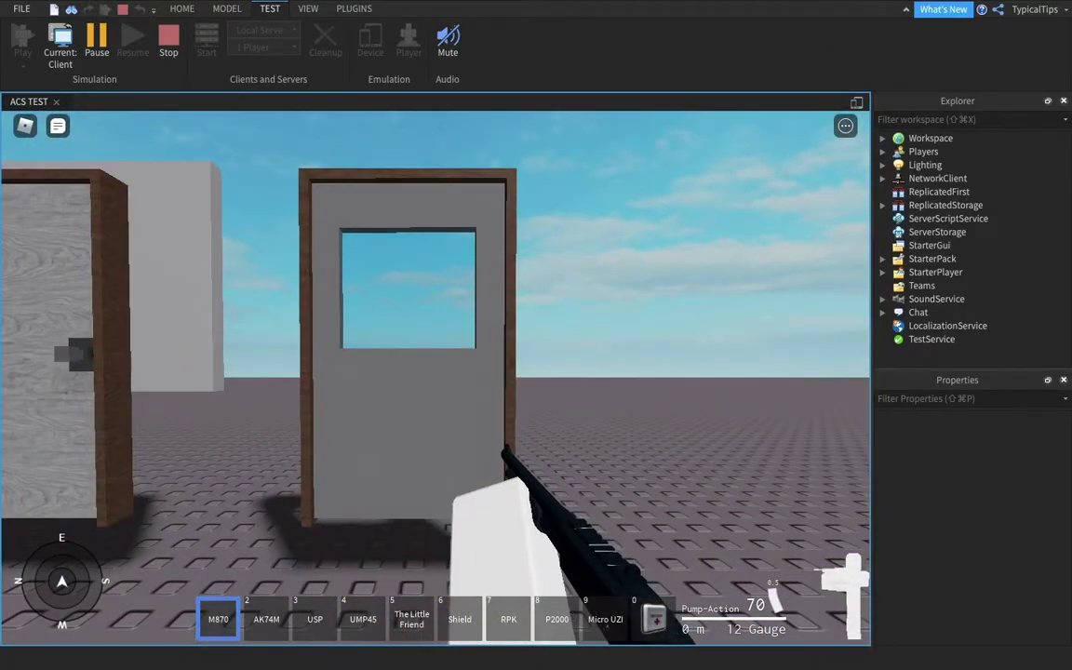
key("w")
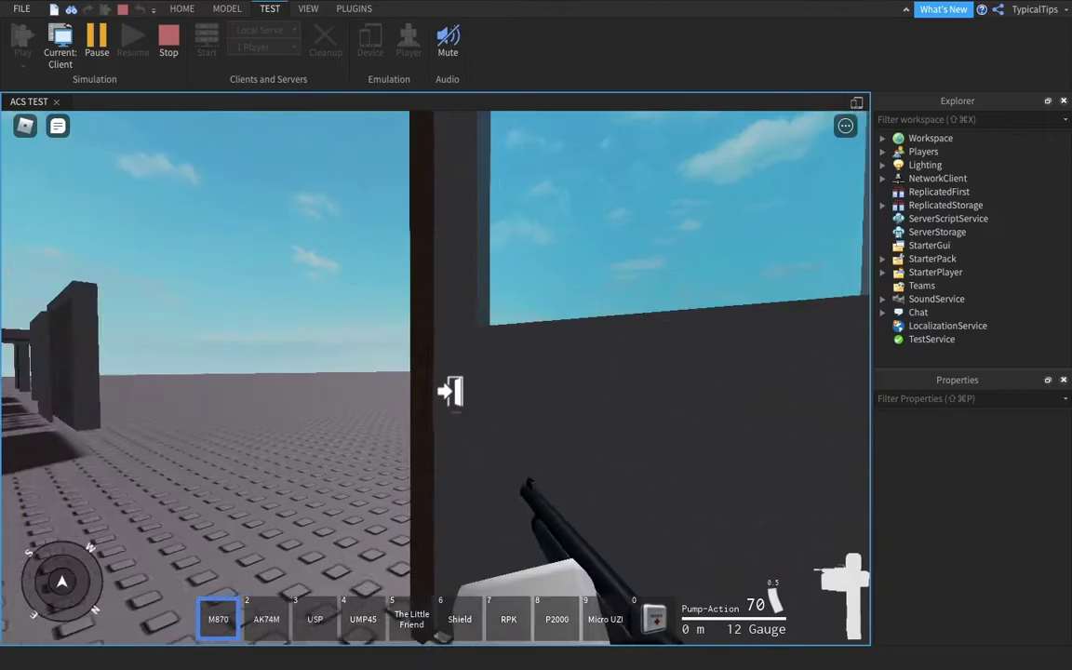
left_click(434, 377)
left_click(434, 377)
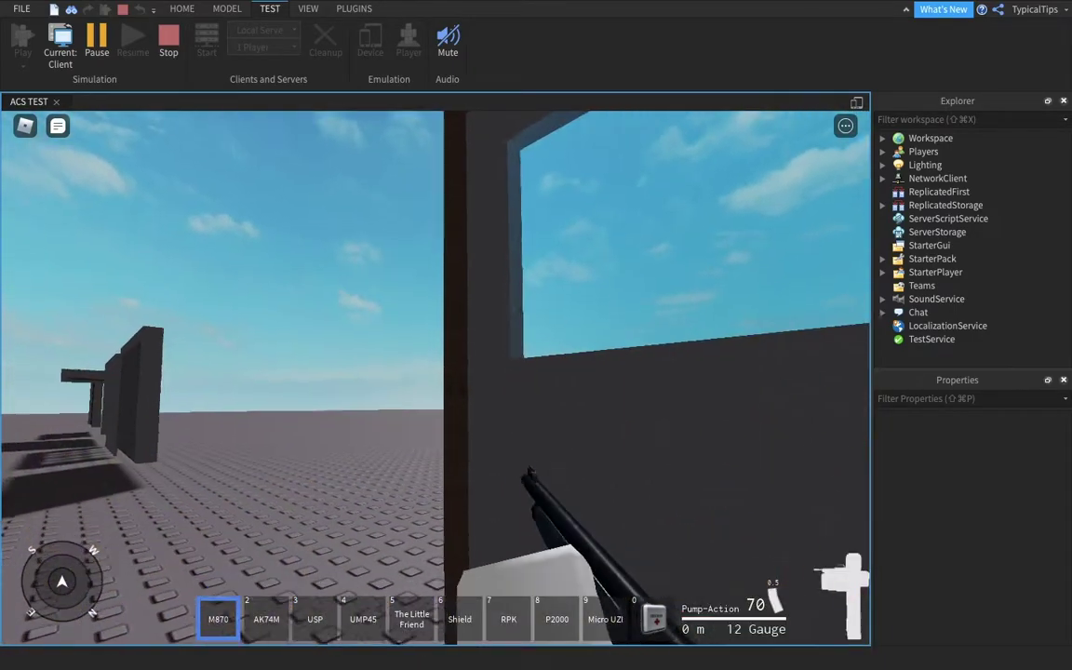
key("w")
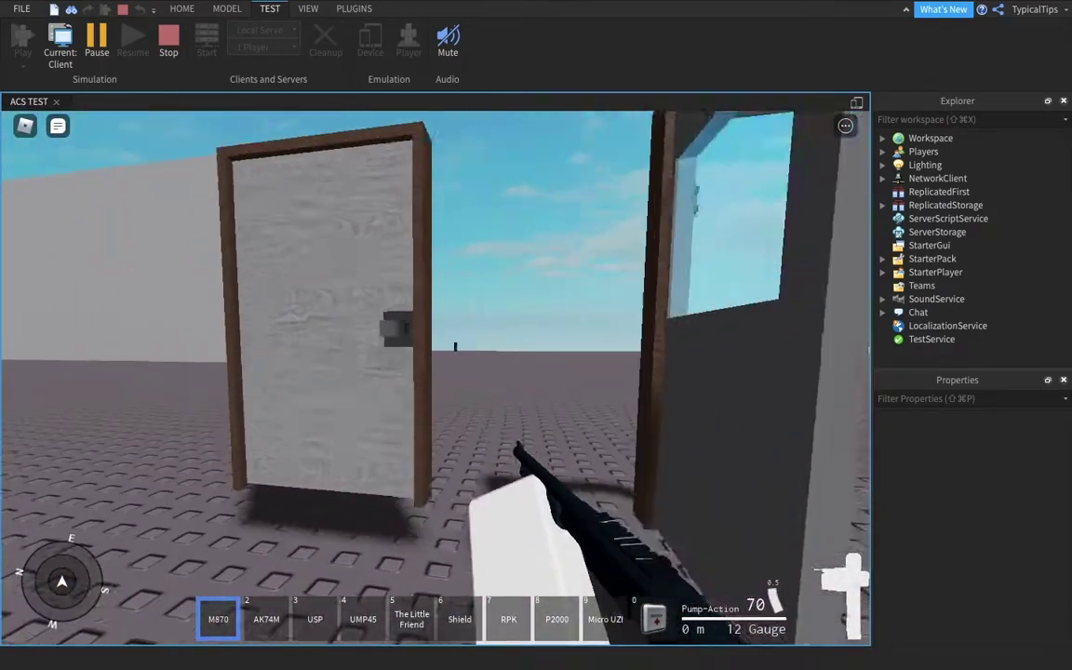
Aim the M870 at the locked wooden door, shoot it, and walk past it
right_click(435, 377)
left_click(434, 377)
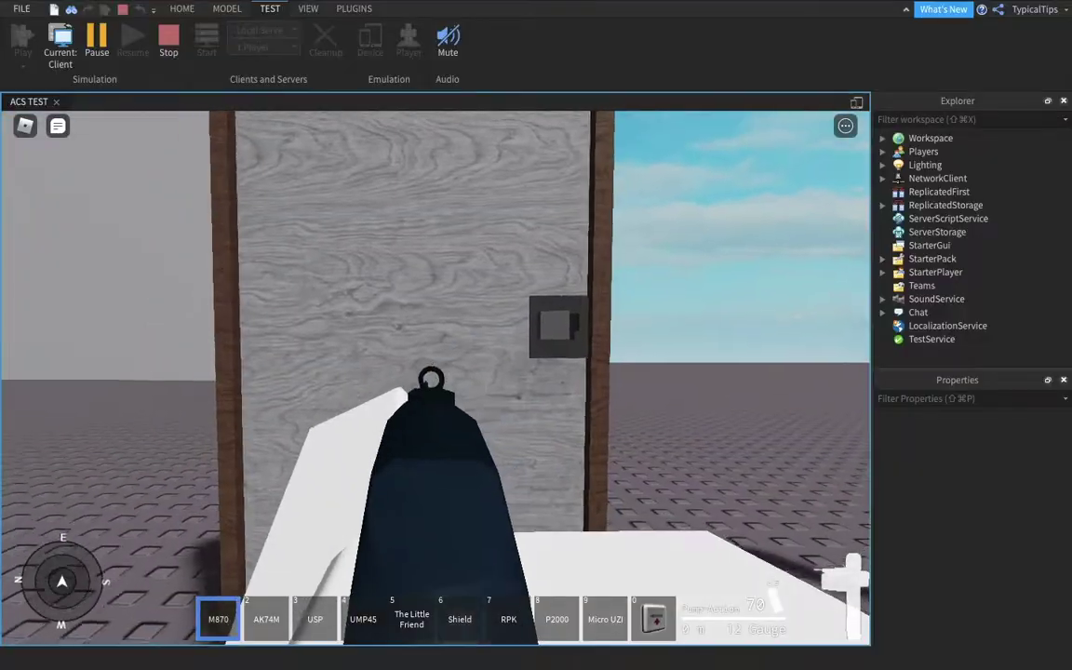
left_click(435, 377)
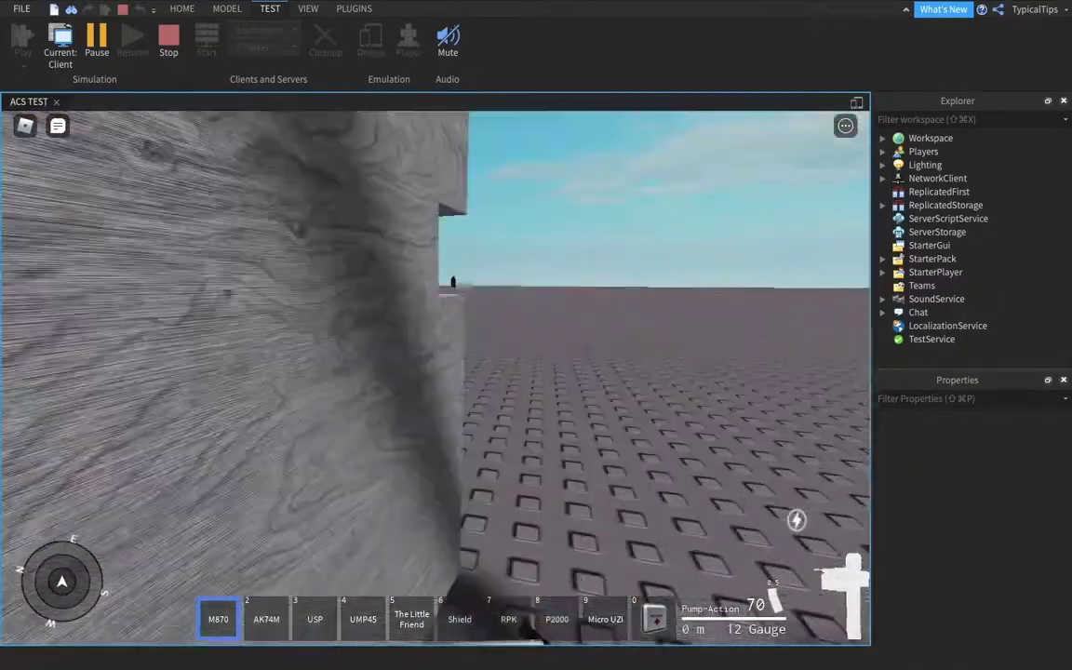
key("w")
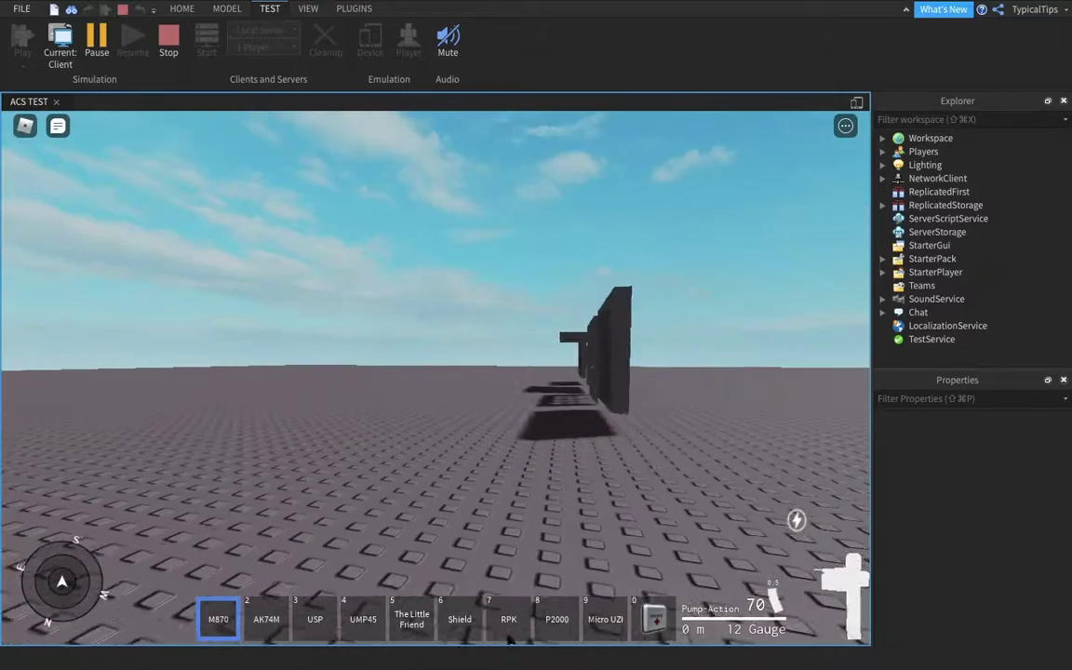
Walk past the barred opening to the roofed structure, fire the M870, and try breaching the wooden ceiling panel
key("w")
key("r")
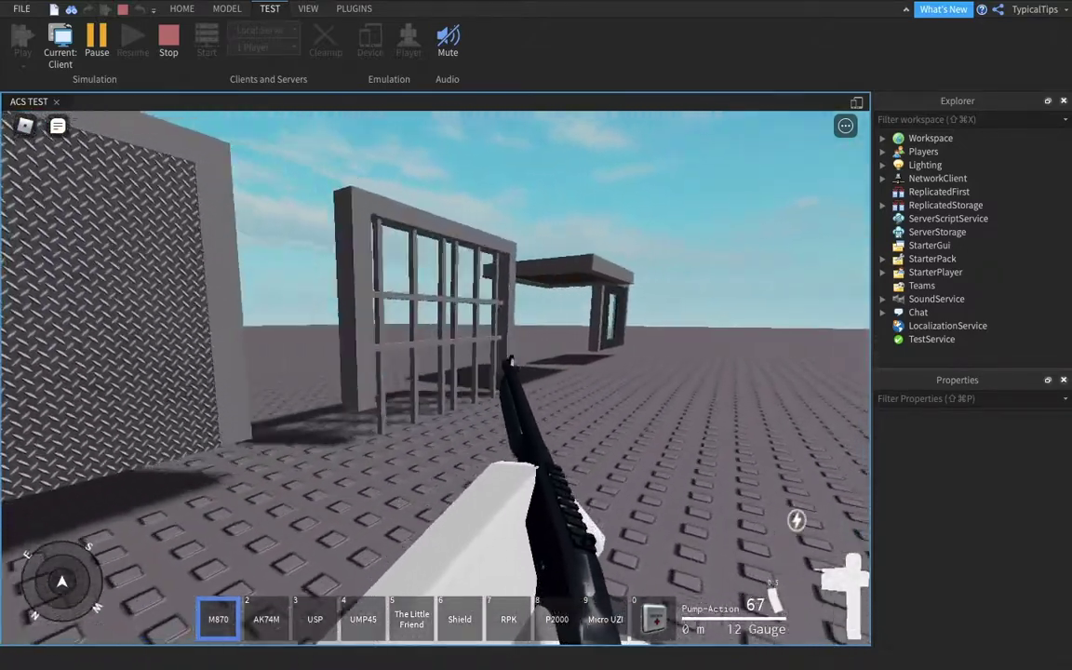
key("w")
left_click(435, 377)
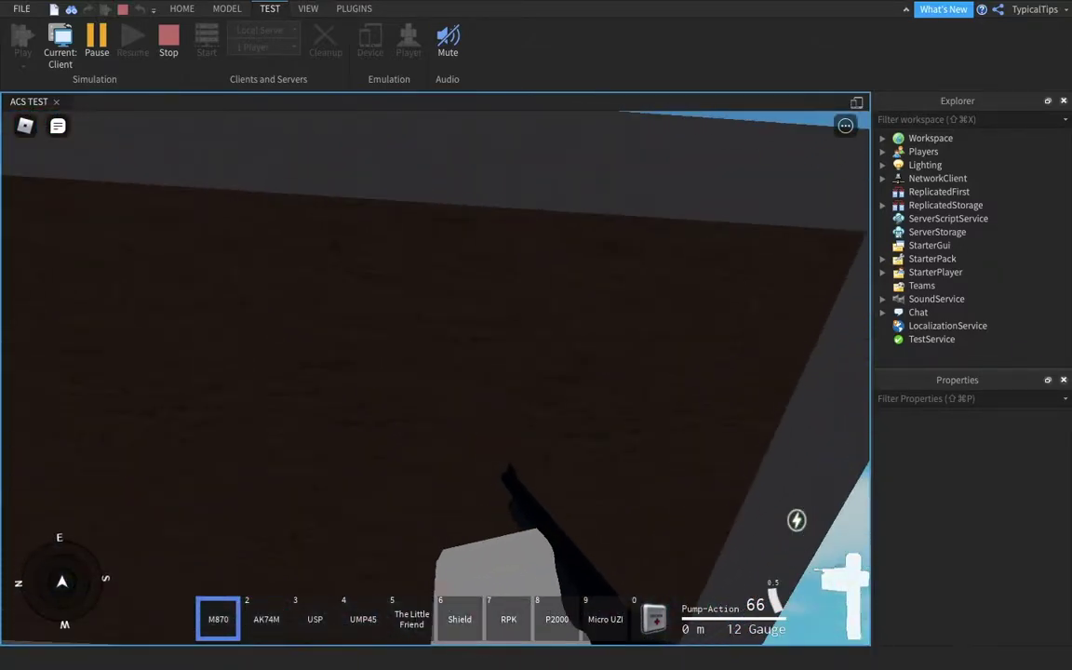
key("g")
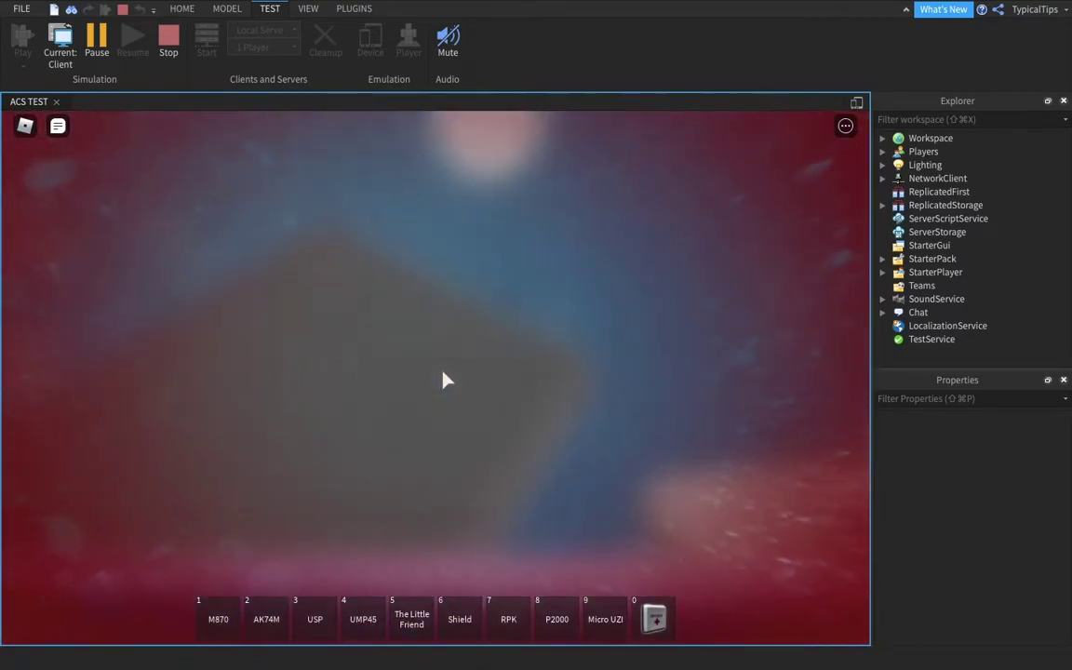